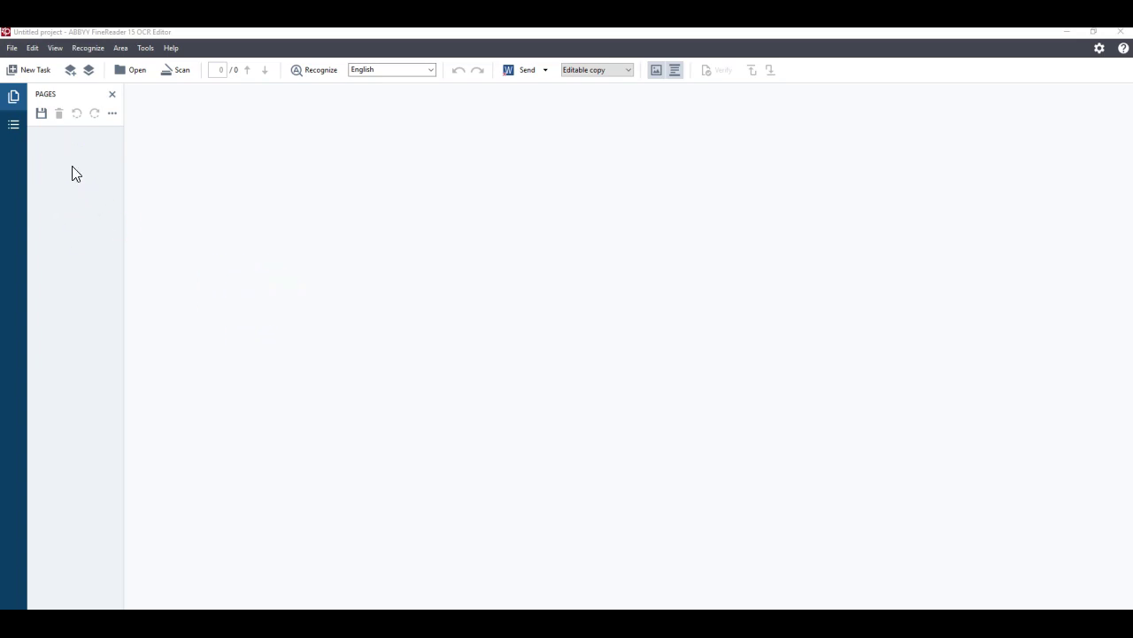
From the New Task screen, choose Open in OCR Editor to bring up the Open Image dialog.
left_click(23, 70)
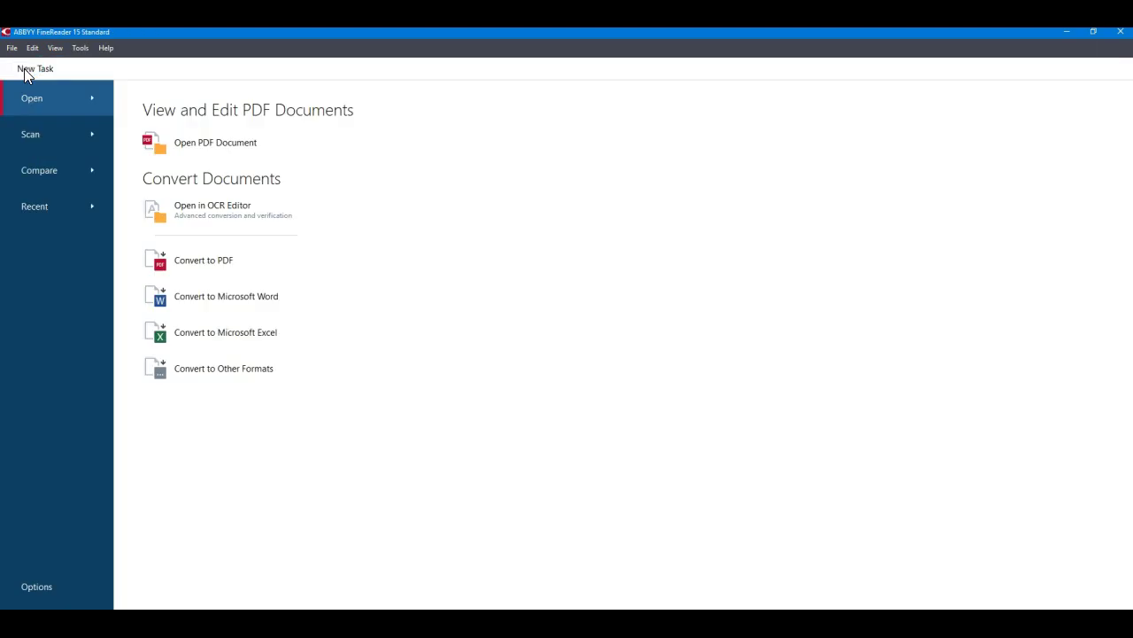
mouse_move(212, 210)
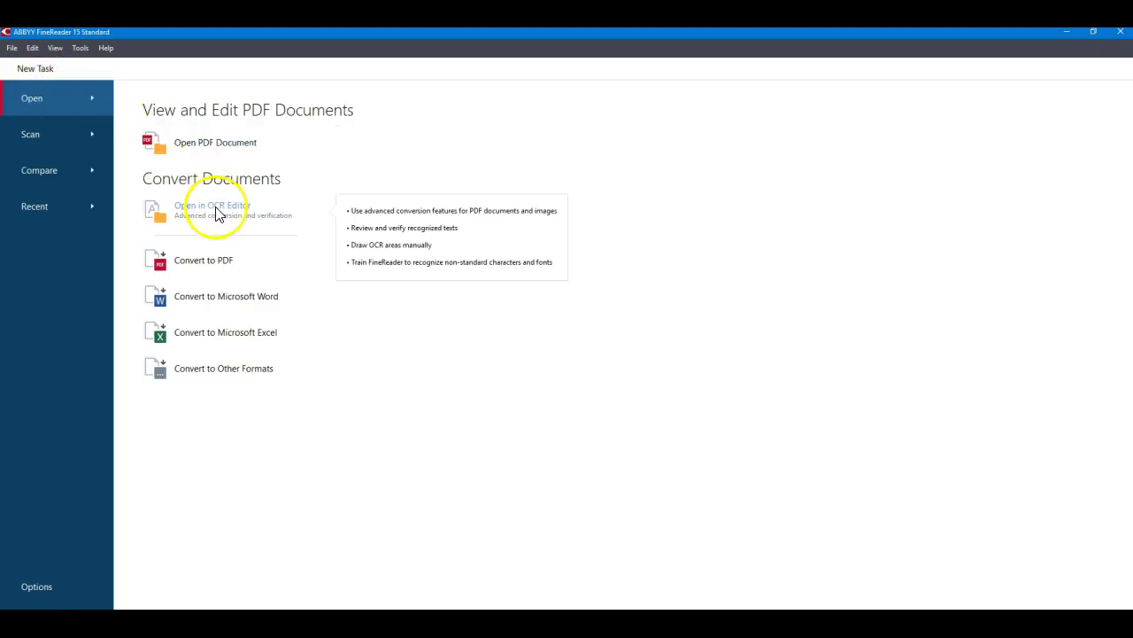
left_click(214, 215)
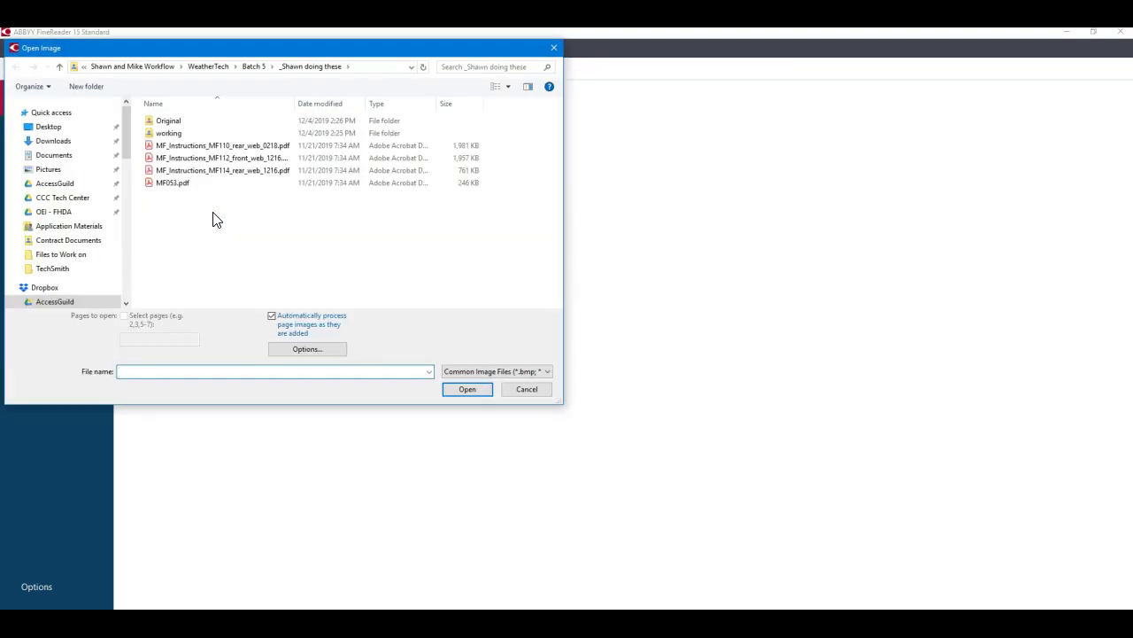
Open the MF_Instructions_MF110 PDF in the OCR Editor.
double_click(195, 146)
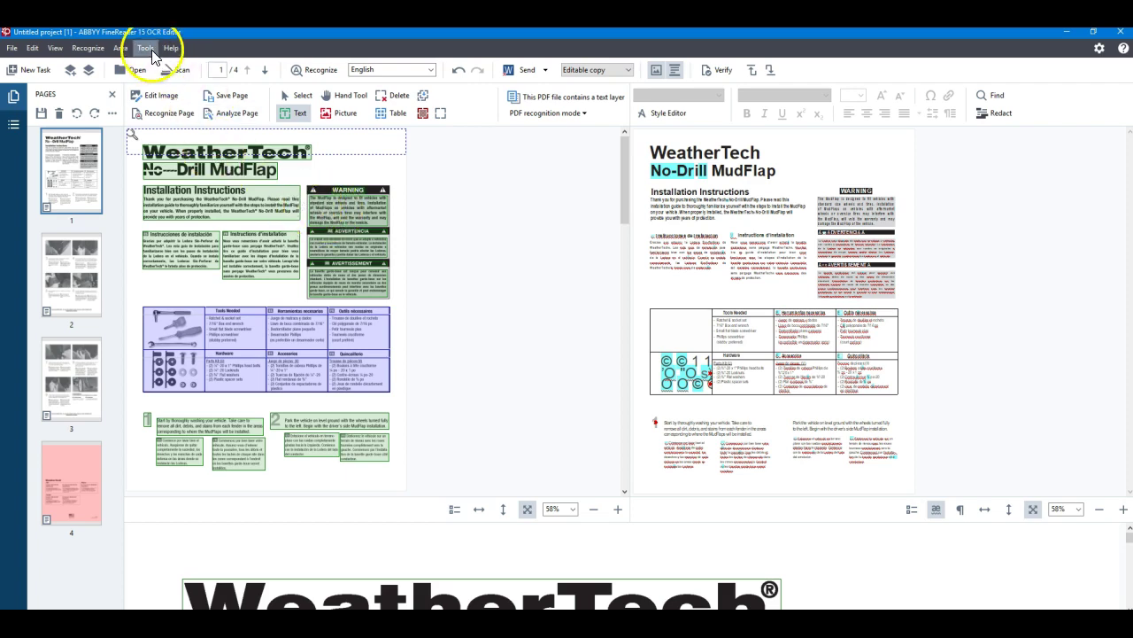
In PDF format options, enable PDF/UA and bookmarks from headings, and disable MRC compression.
left_click(147, 49)
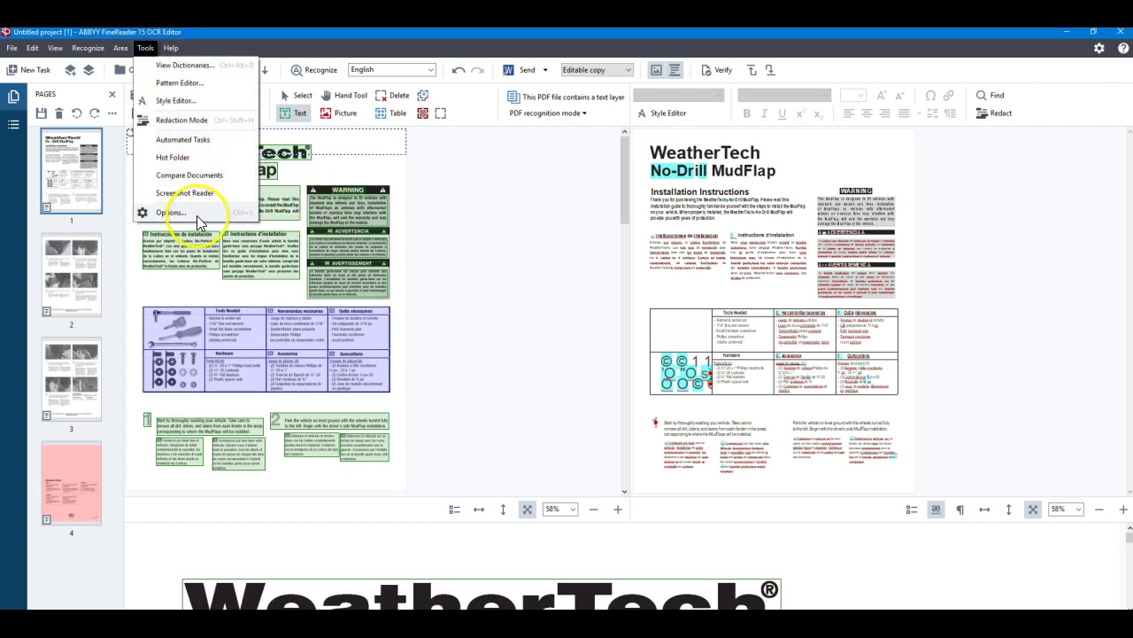
left_click(170, 213)
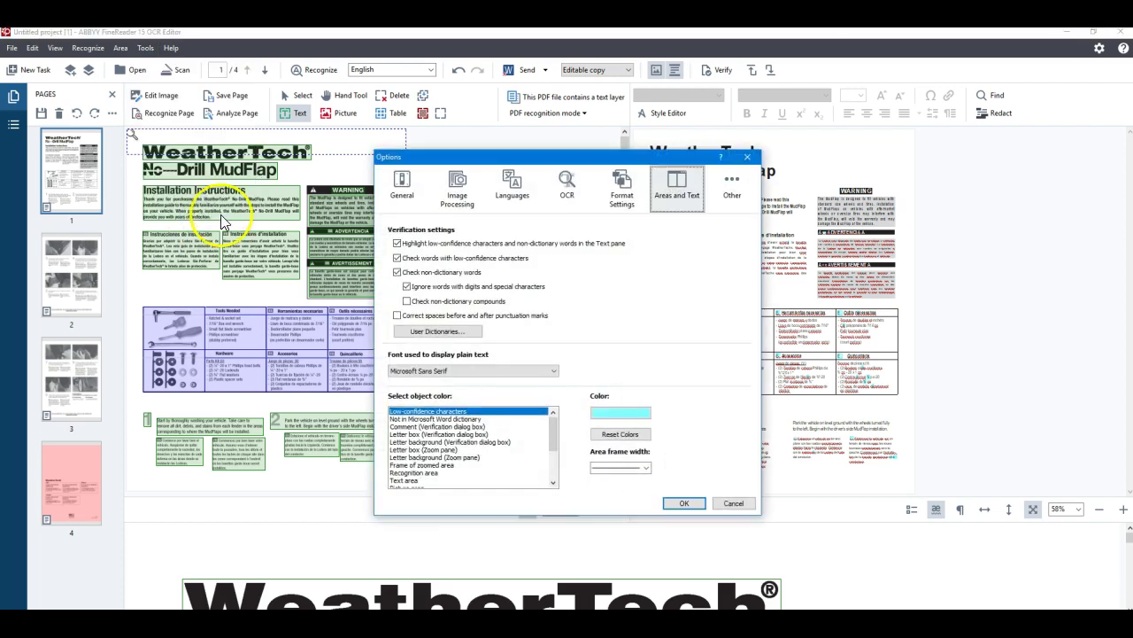
left_click(620, 190)
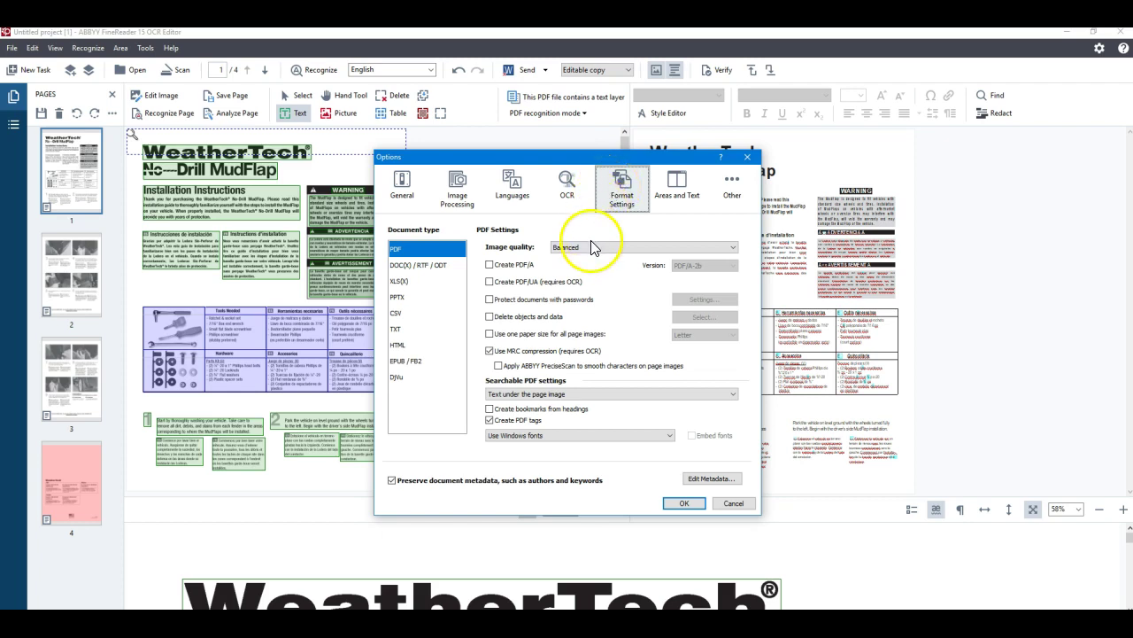
left_click(492, 282)
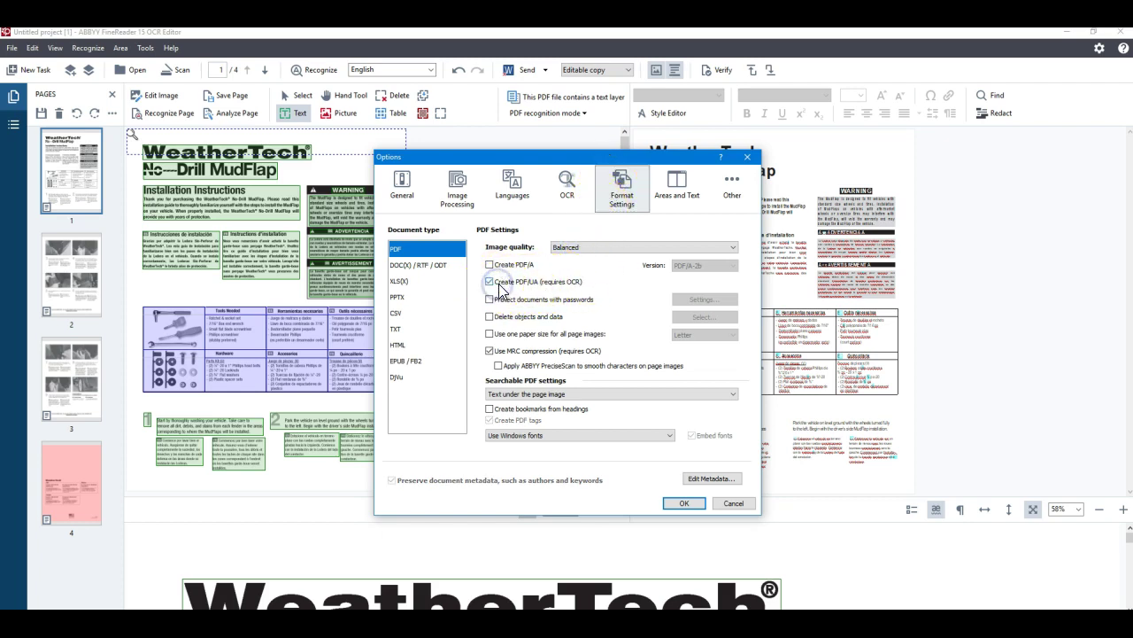
left_click(489, 351)
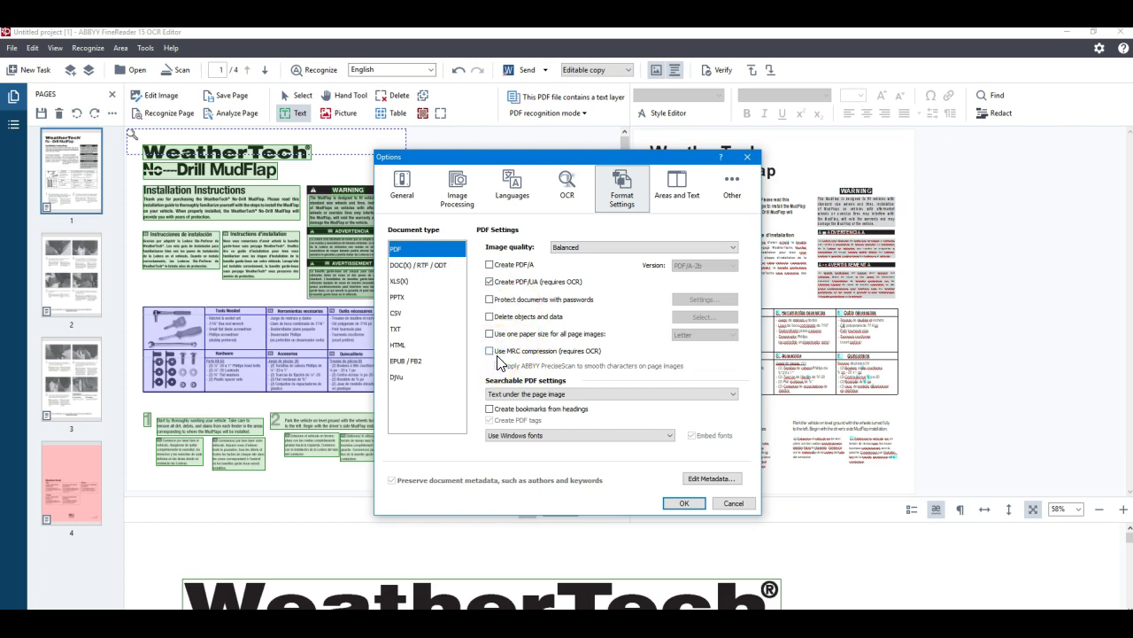
left_click(490, 409)
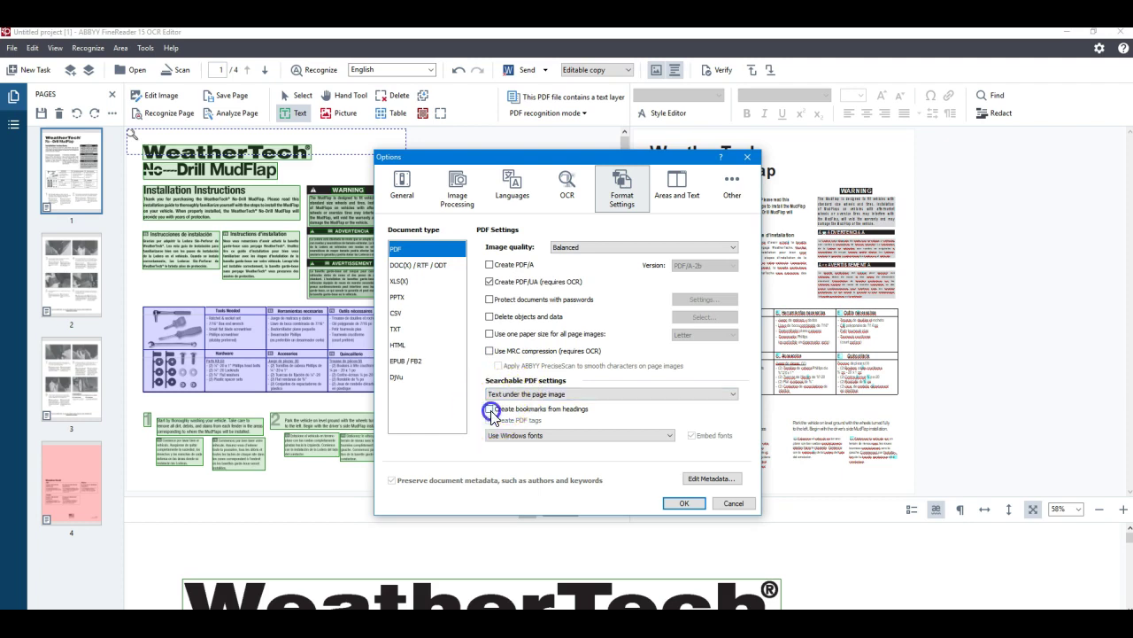
left_click(543, 393)
left_click(541, 426)
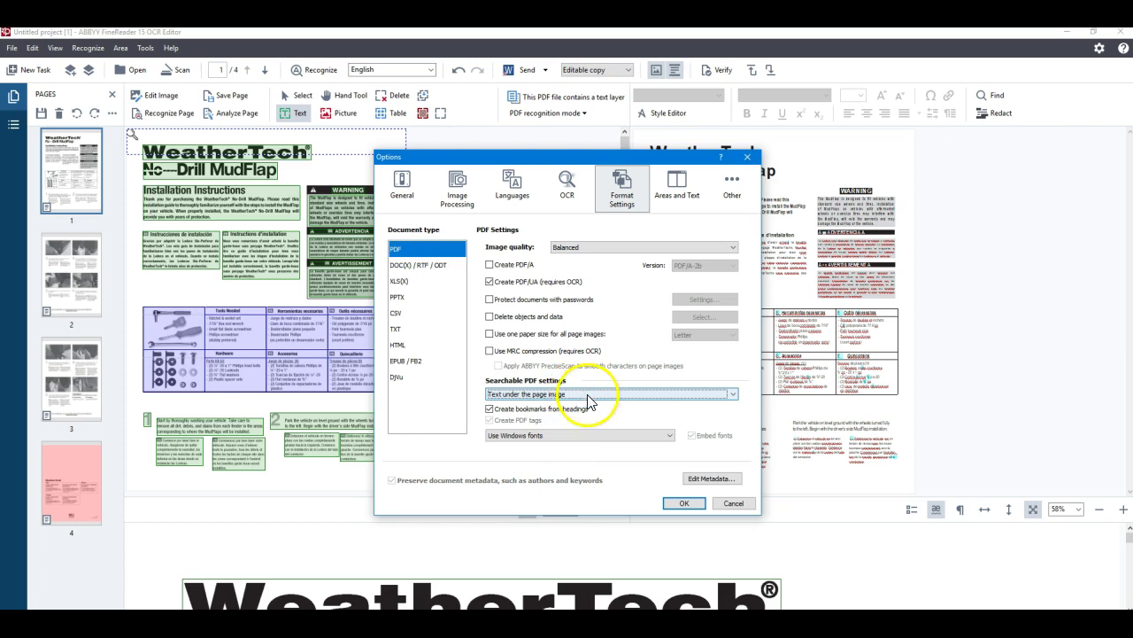
left_click(682, 503)
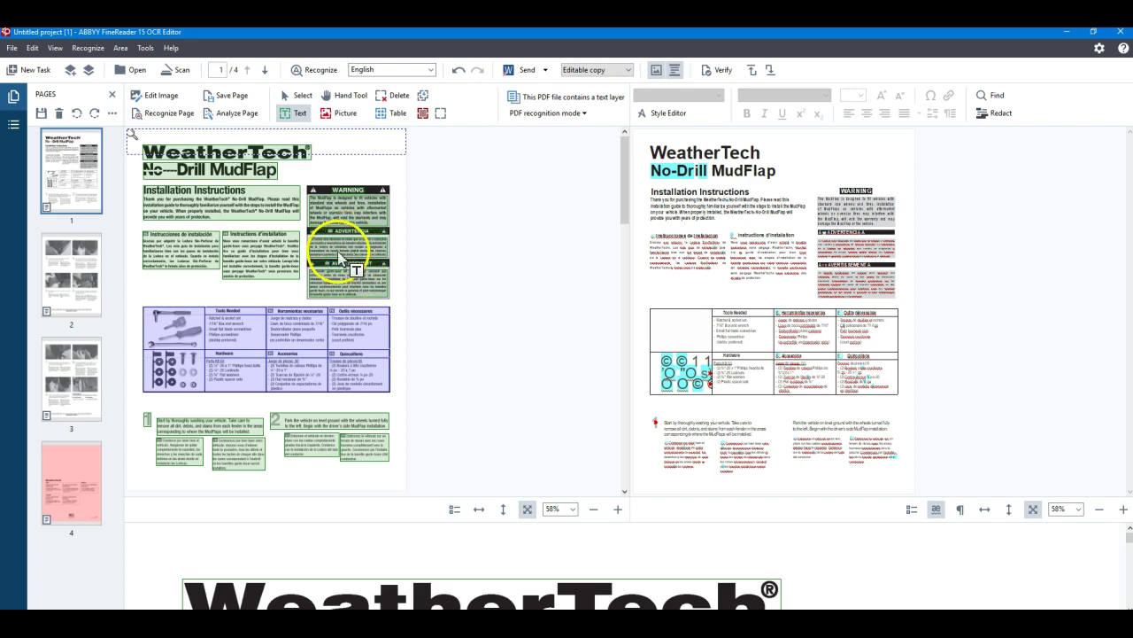
Recognize the document with languages set to Autoselect: English; French; German; Italian; Spanish.
left_click(430, 71)
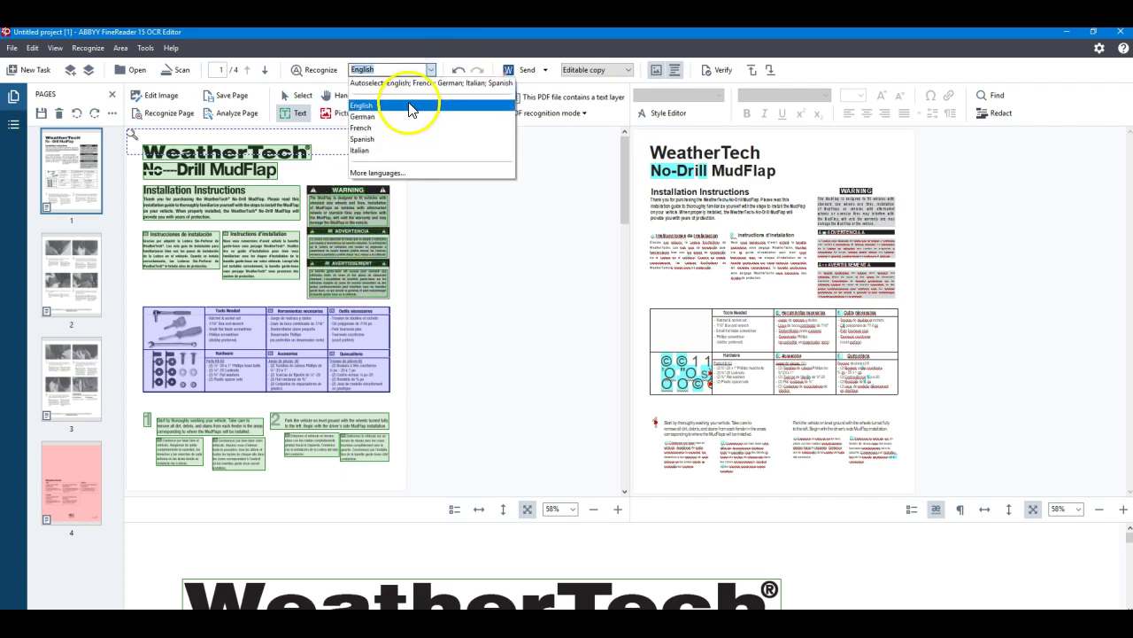
left_click(404, 83)
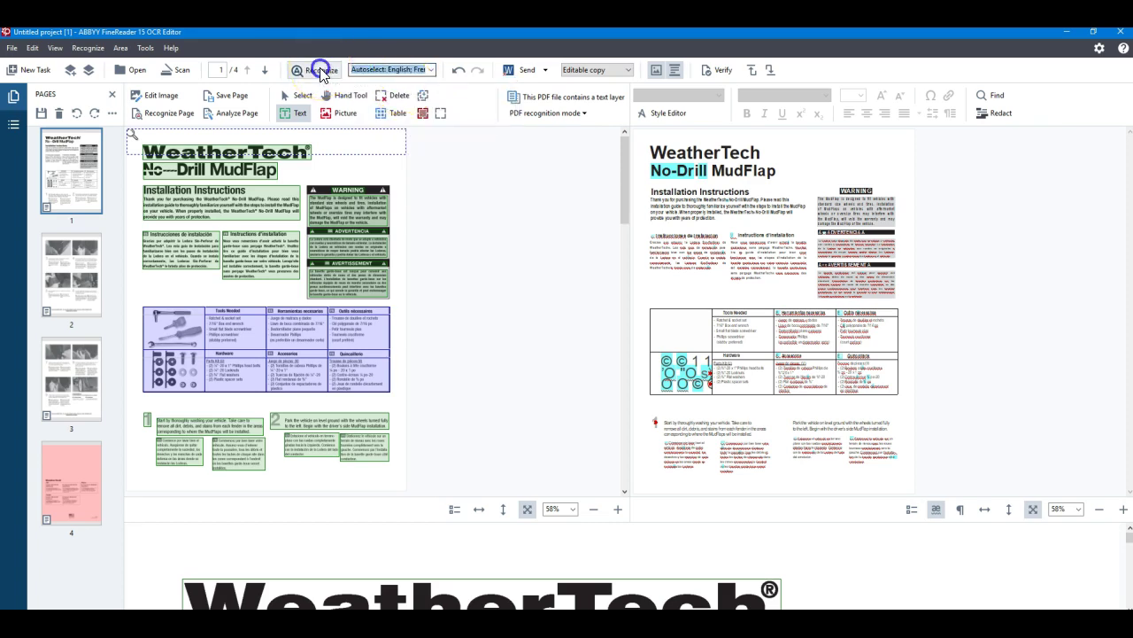
left_click(320, 70)
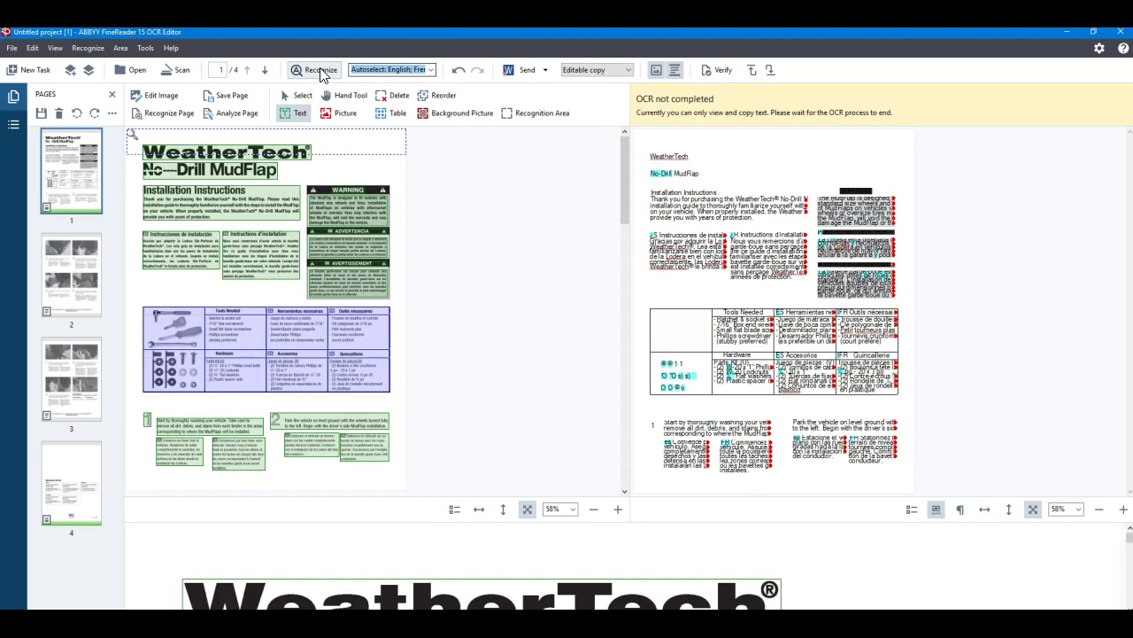
Mark the WeatherTech No-Drill MudFlap heading as a picture area.
left_click(343, 115)
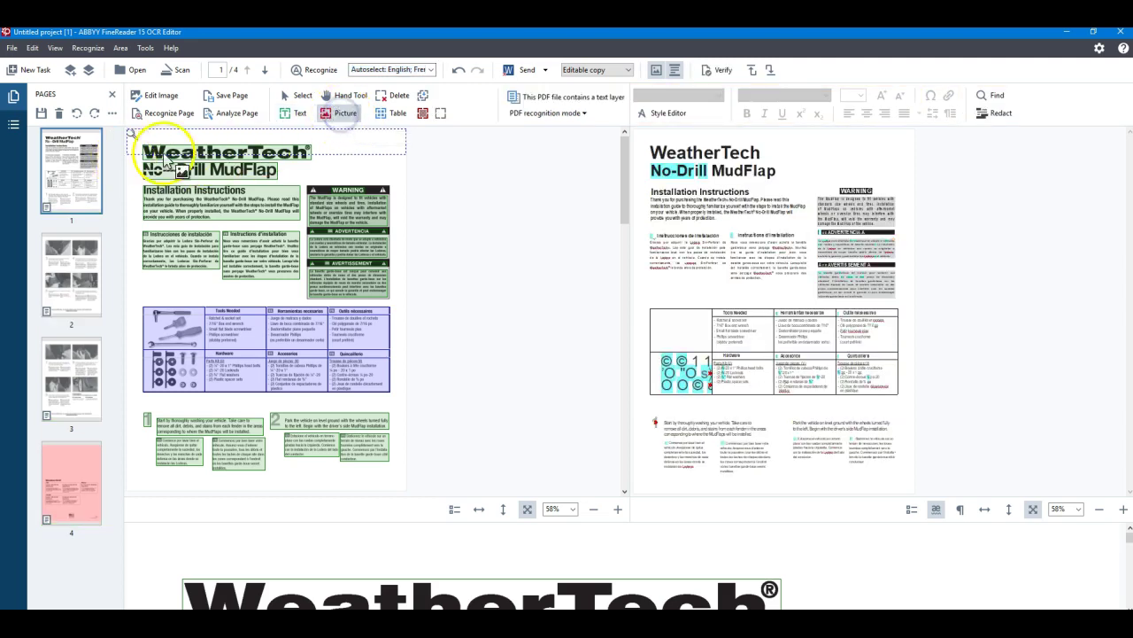
left_click_drag(139, 144, 325, 182)
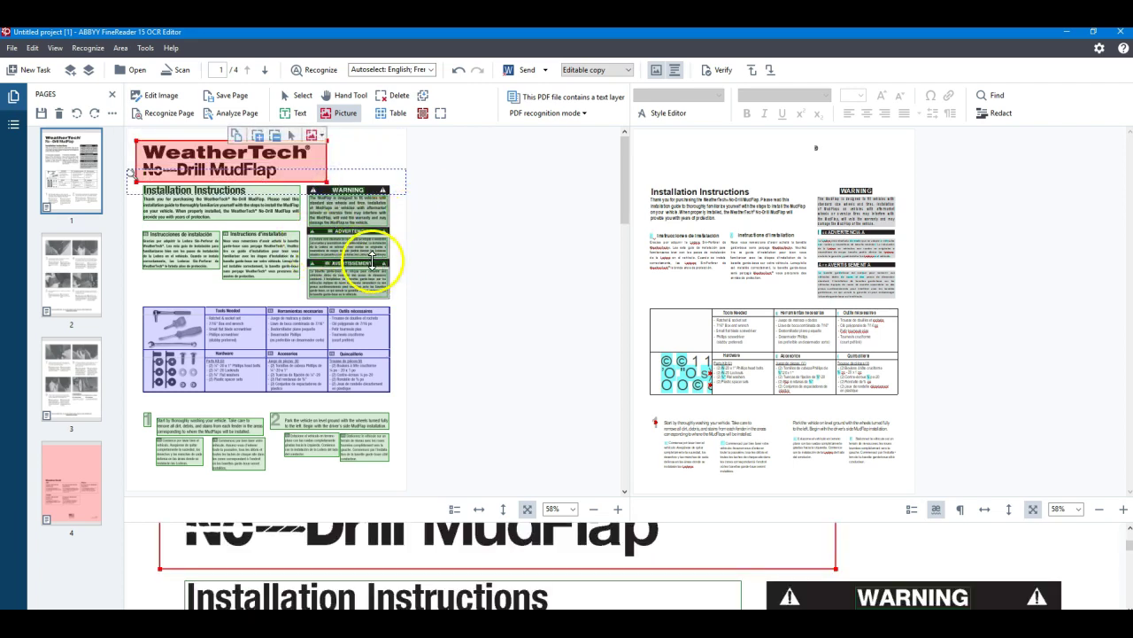
scroll(372, 255, "up", 2)
scroll(464, 239, "up", 2)
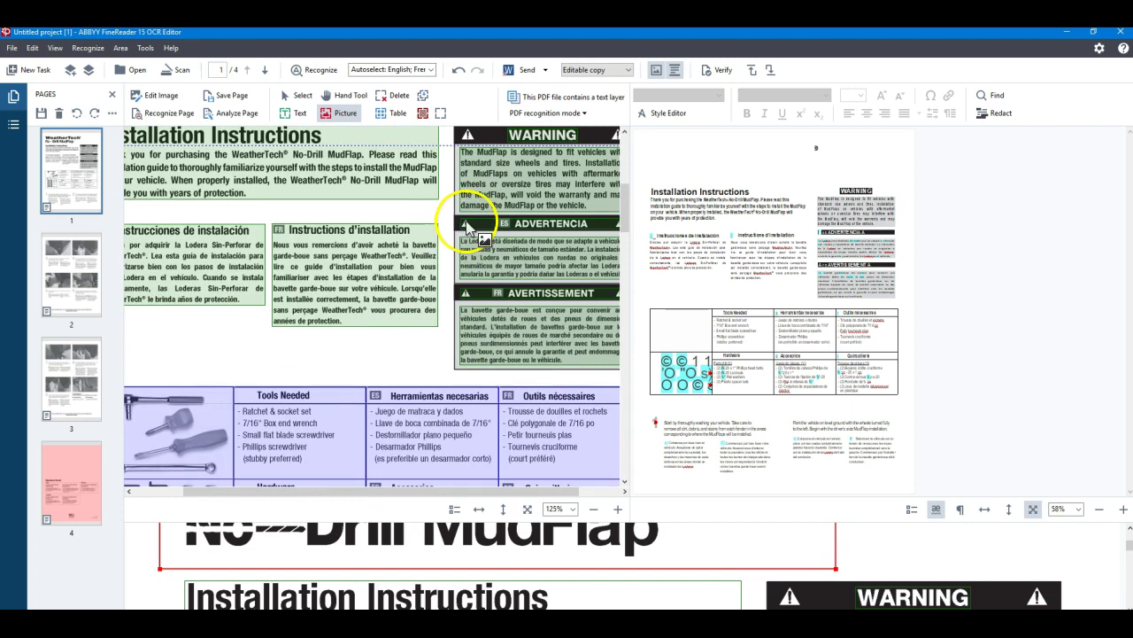
Resize the ADVERTENCIA and AVERTISSEMENT heading areas to fit their warning boxes.
left_click(461, 224)
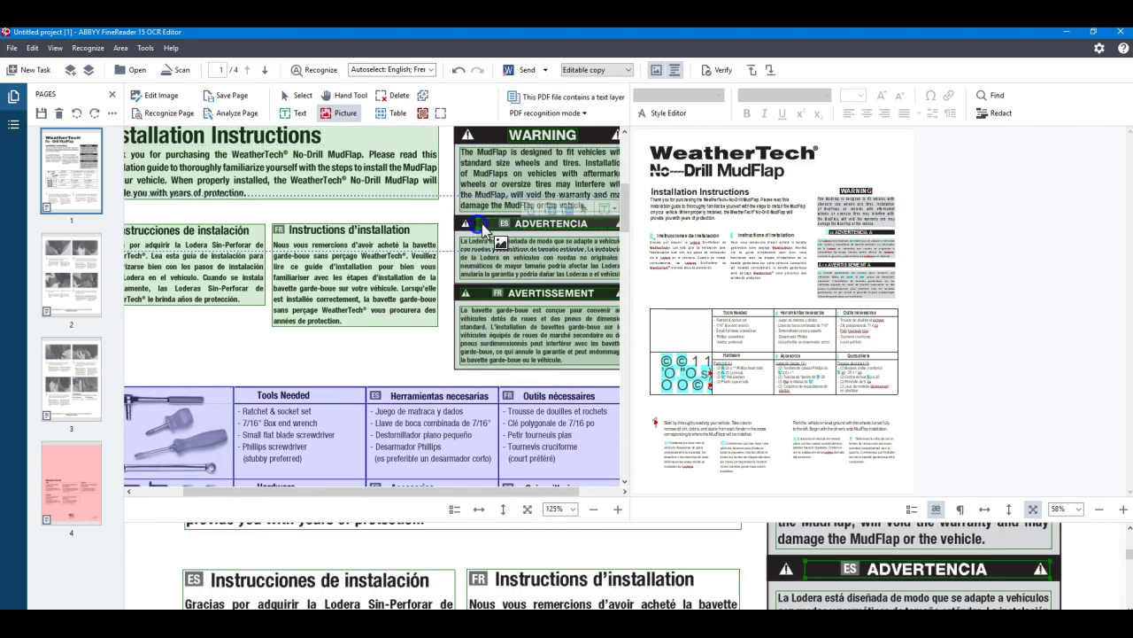
left_click_drag(396, 494, 463, 494)
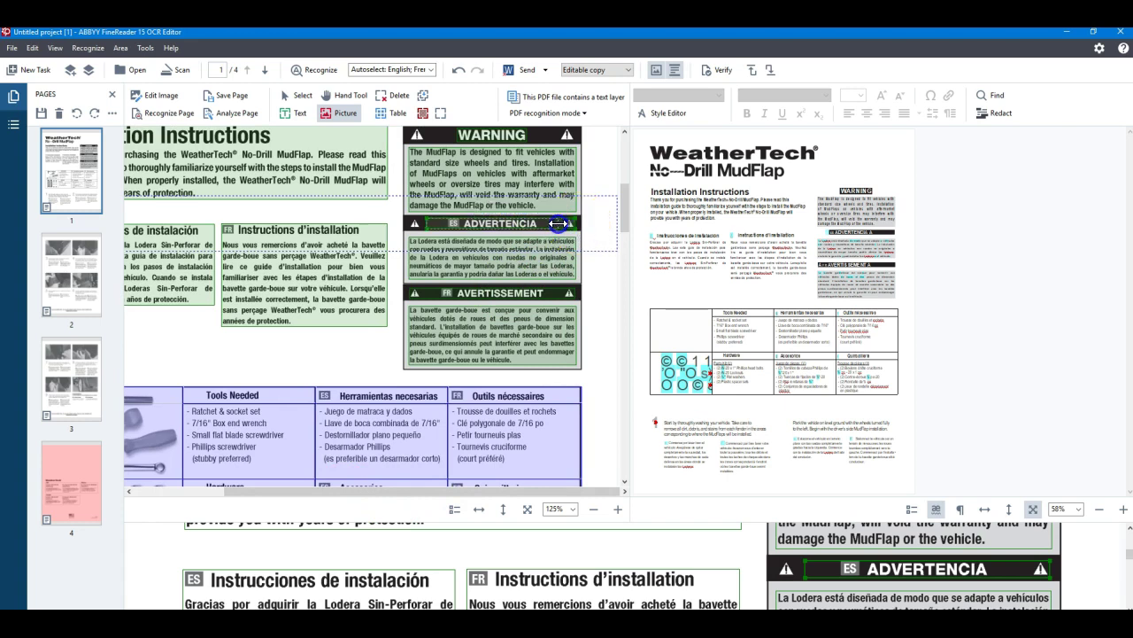
left_click_drag(577, 229, 563, 225)
left_click(561, 291)
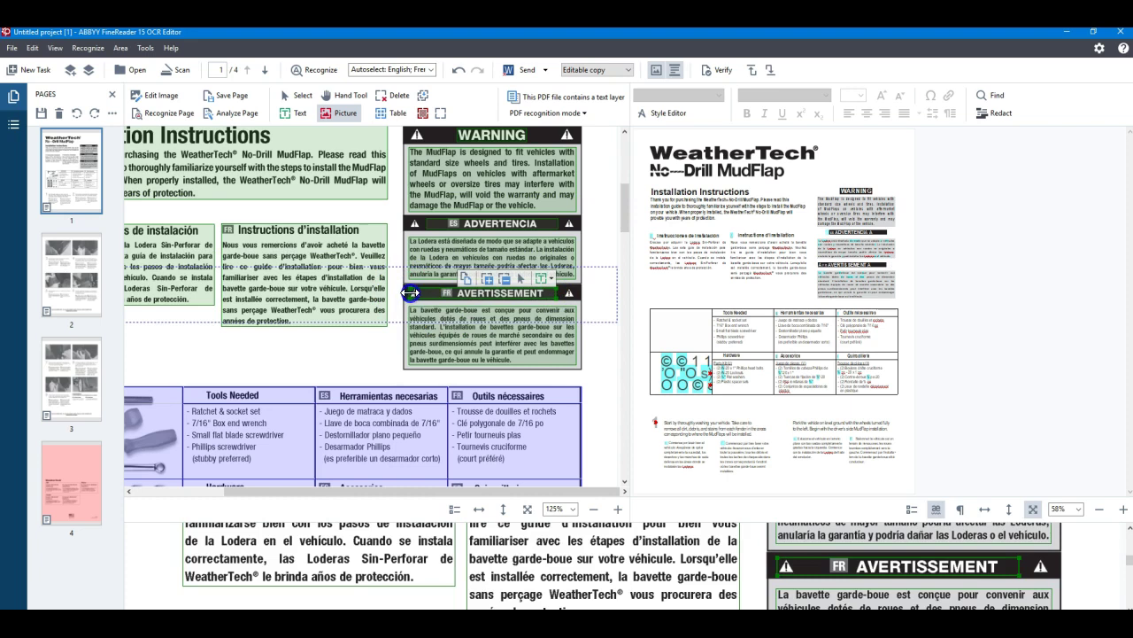
left_click_drag(410, 293, 451, 295)
left_click(431, 226)
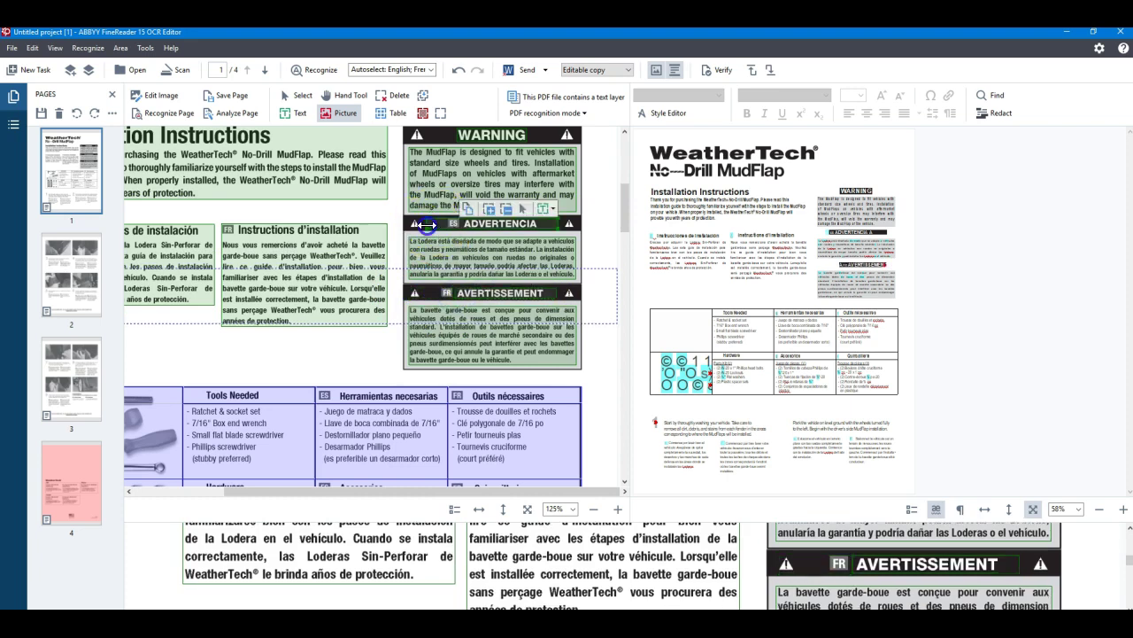
scroll(367, 316, "down", 1)
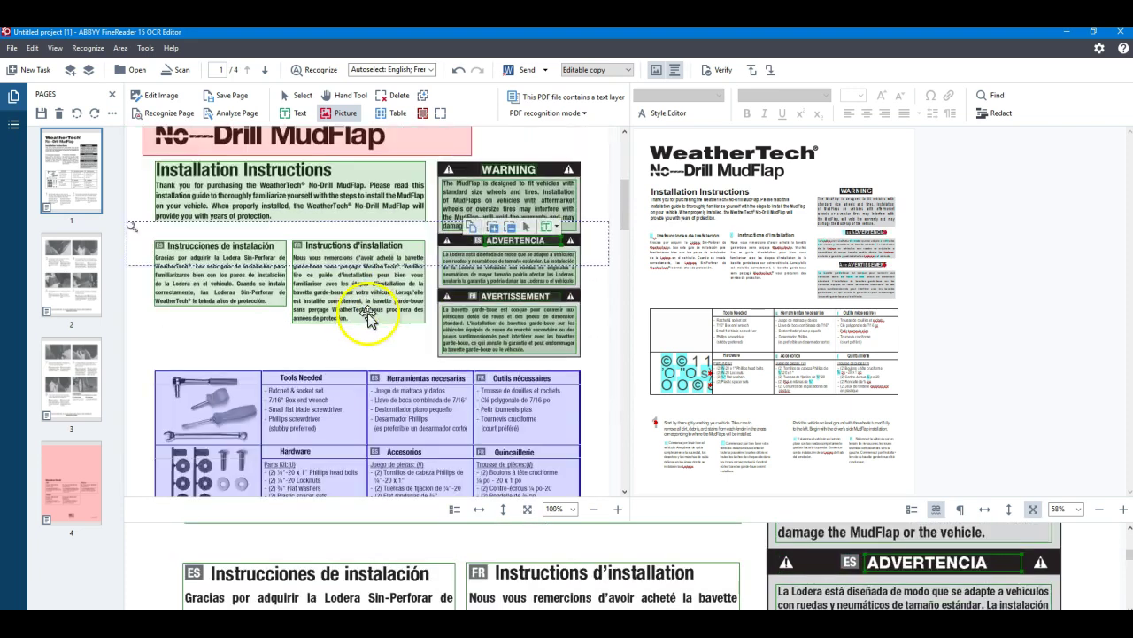
scroll(375, 310, "down", 1)
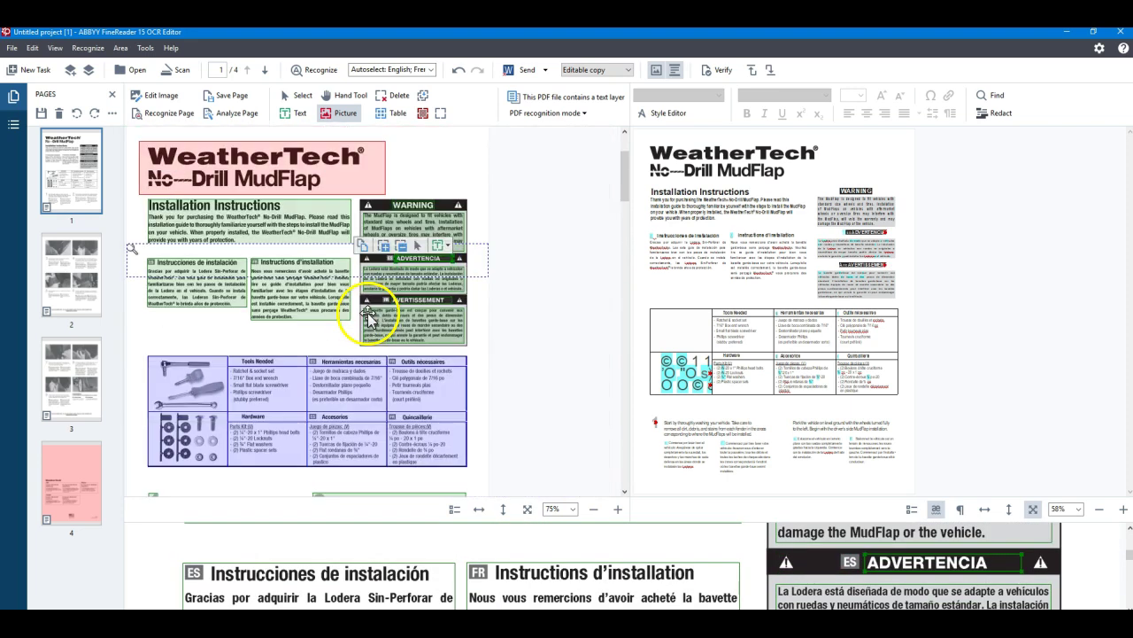
Draw separate picture areas around the tools photo and the hardware photo in the table.
left_click(276, 382)
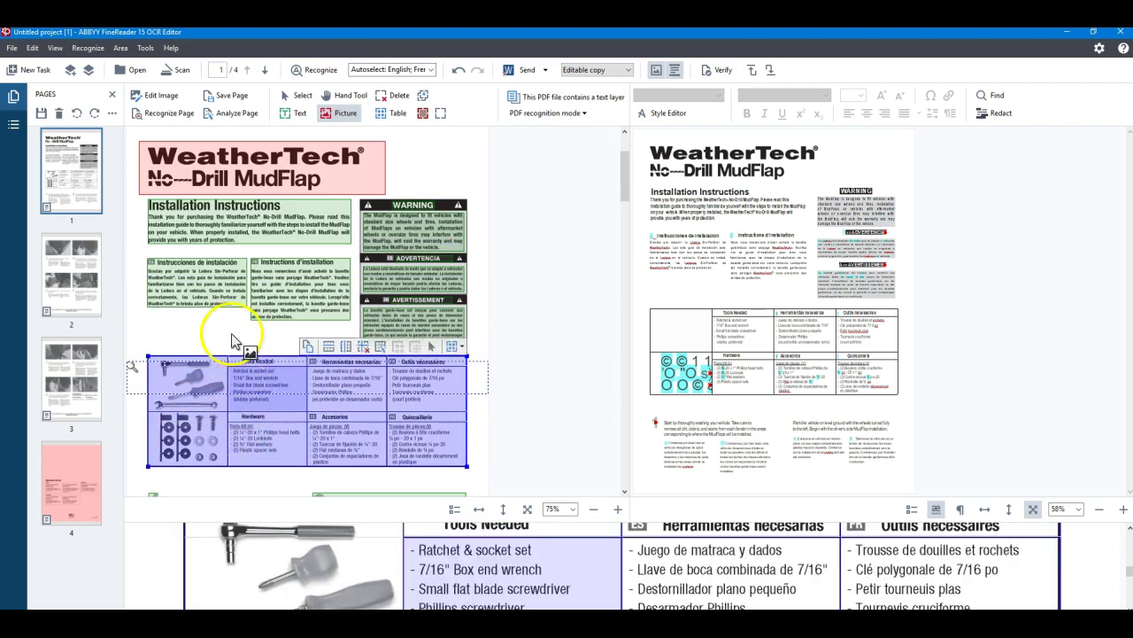
key("Tab")
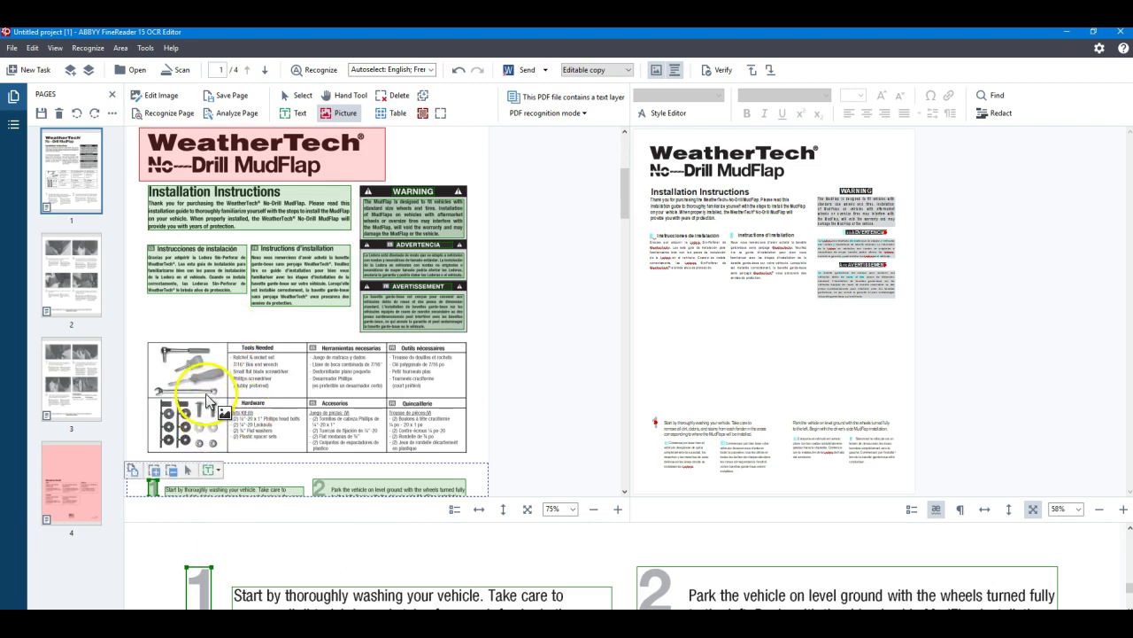
scroll(266, 336, "down", 1)
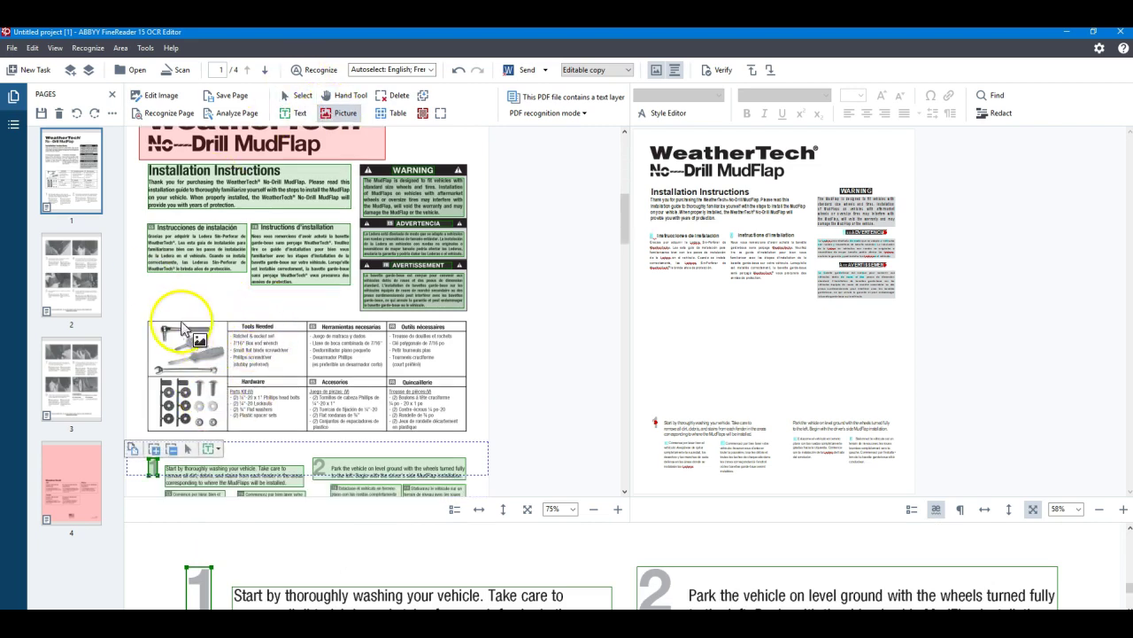
left_click_drag(147, 317, 227, 375)
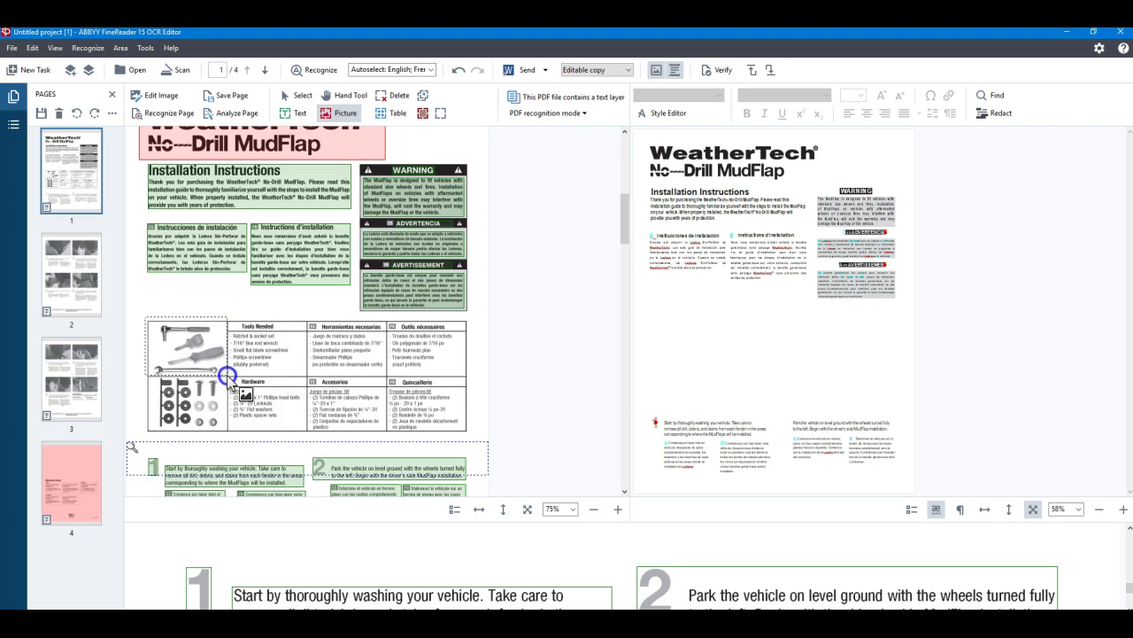
left_click_drag(141, 377, 227, 430)
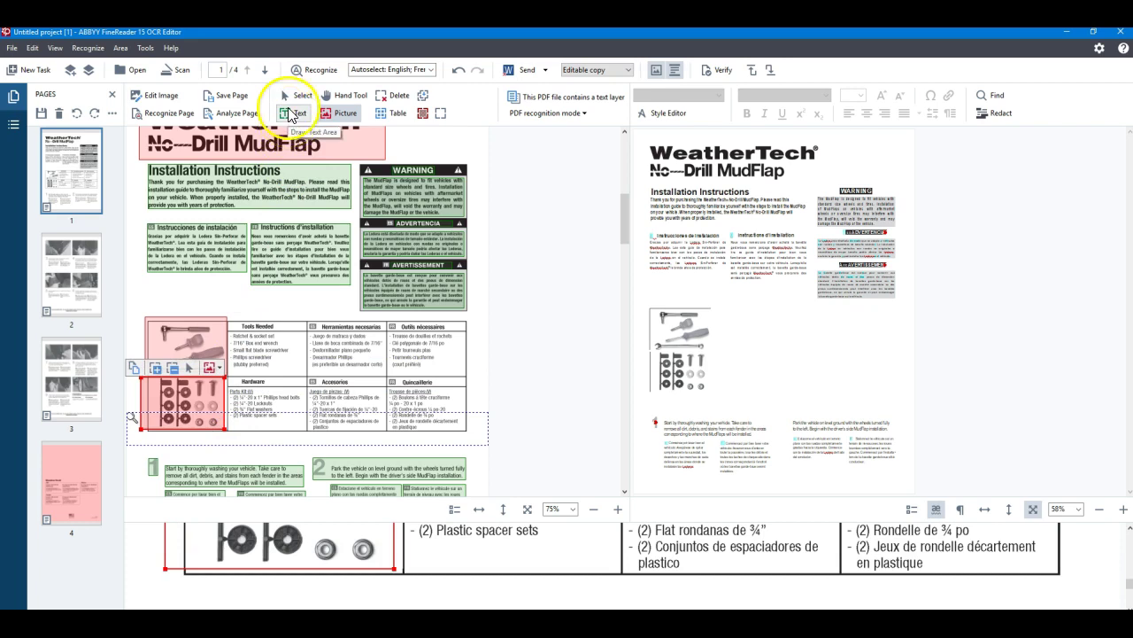
Draw text areas for Tools Needed, Herramientas necesarias and Outils nécessaires, then adjust their borders.
left_click(289, 114)
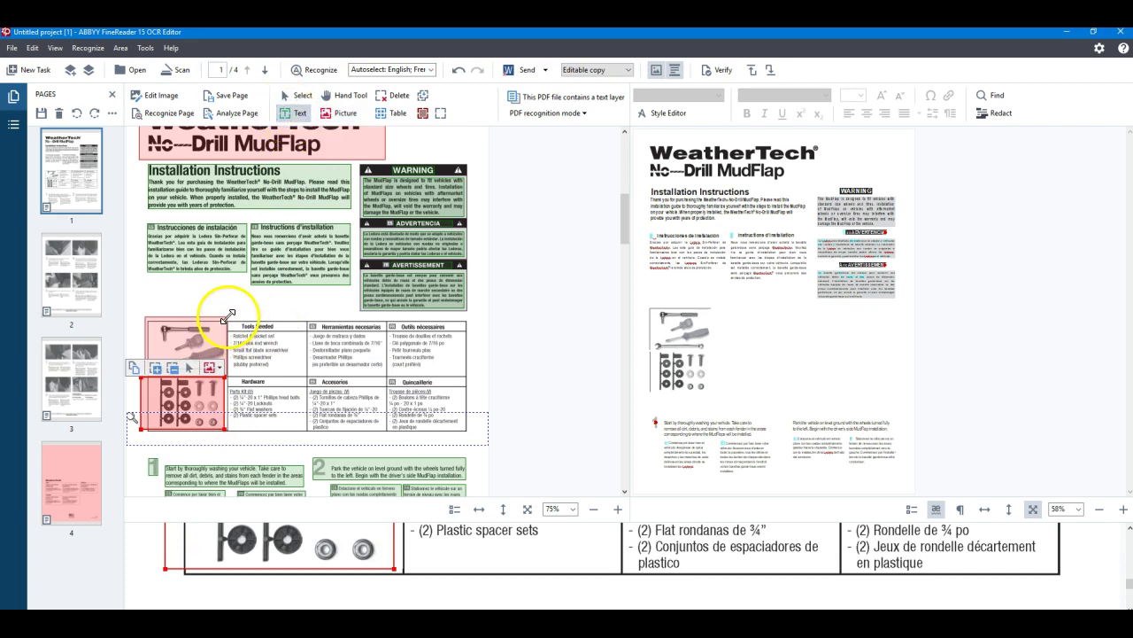
left_click_drag(229, 322, 293, 371)
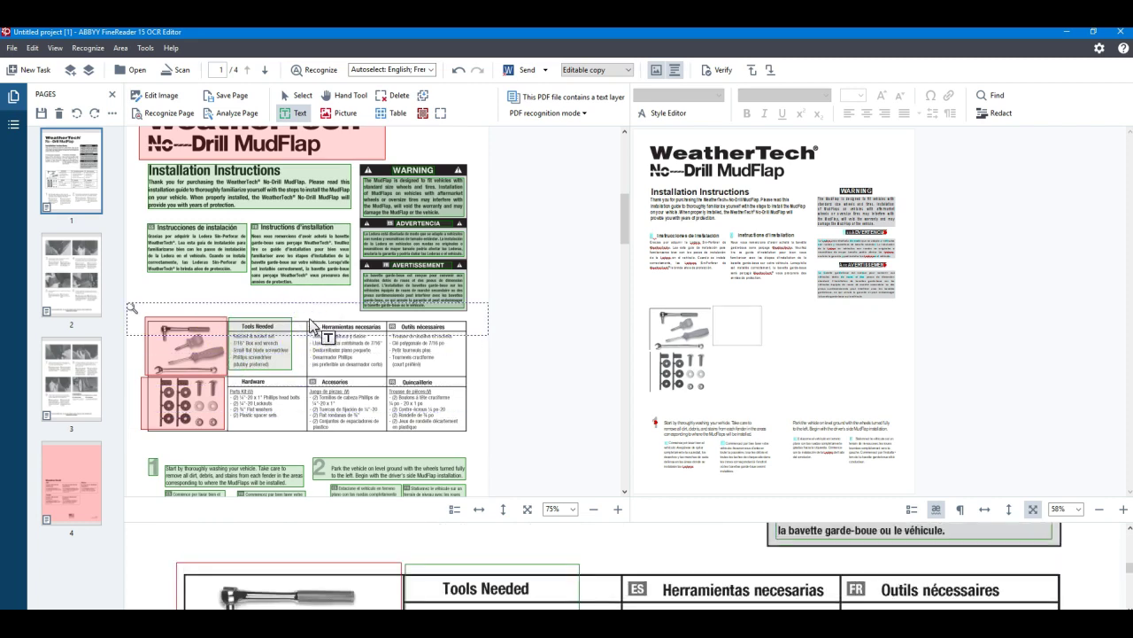
left_click_drag(324, 339, 382, 367)
left_click_drag(389, 320, 456, 370)
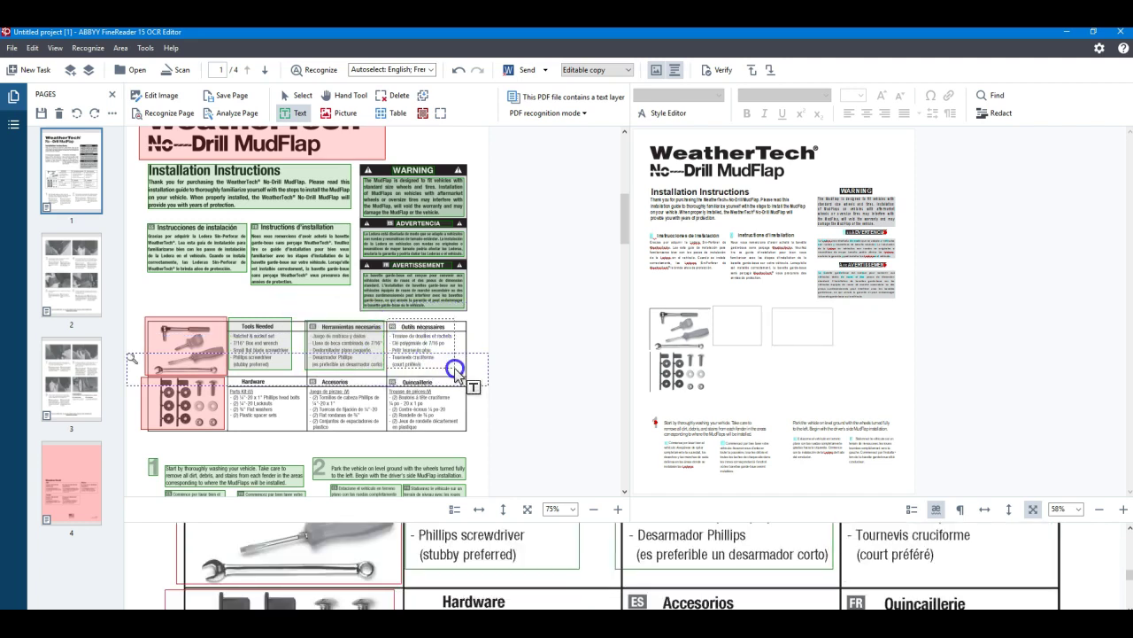
left_click(319, 335)
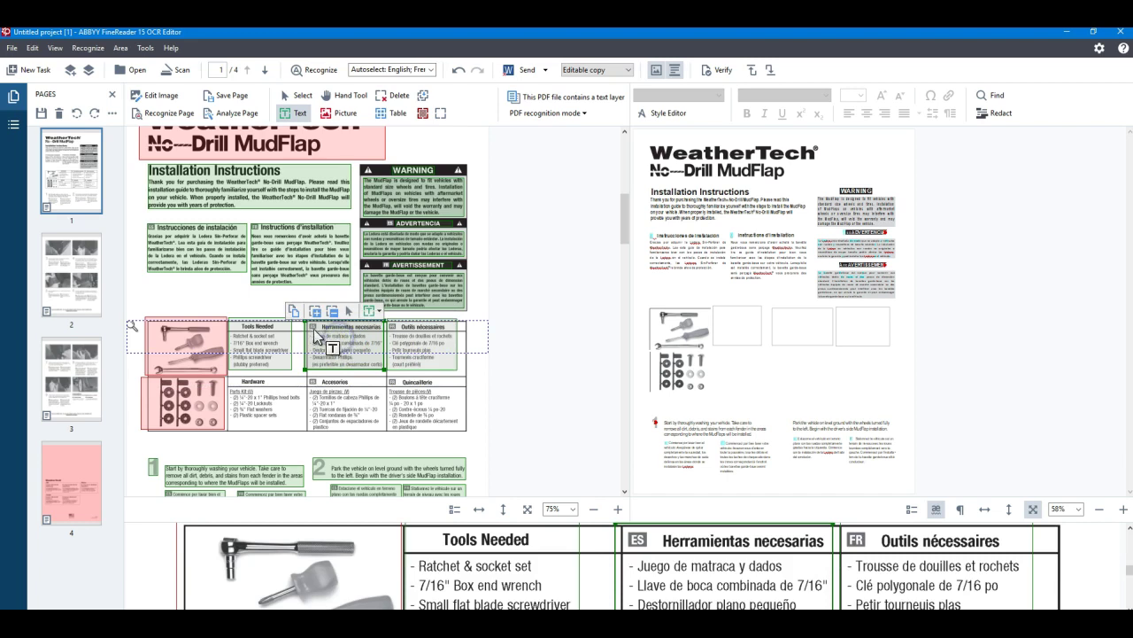
scroll(319, 335, "up", 2)
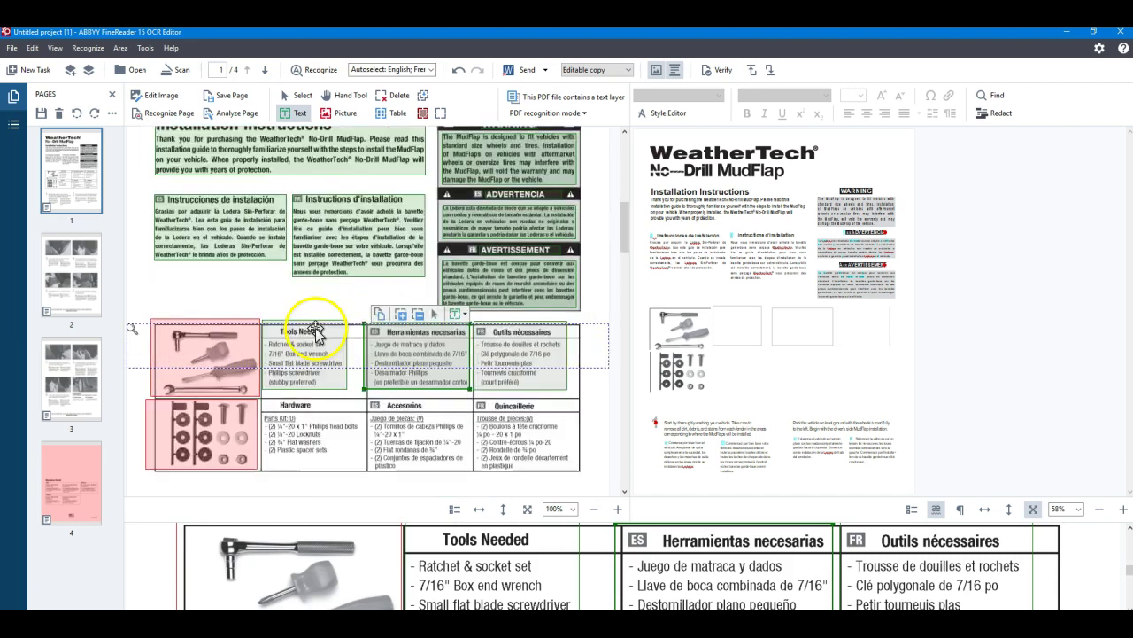
scroll(354, 346, "up", 2)
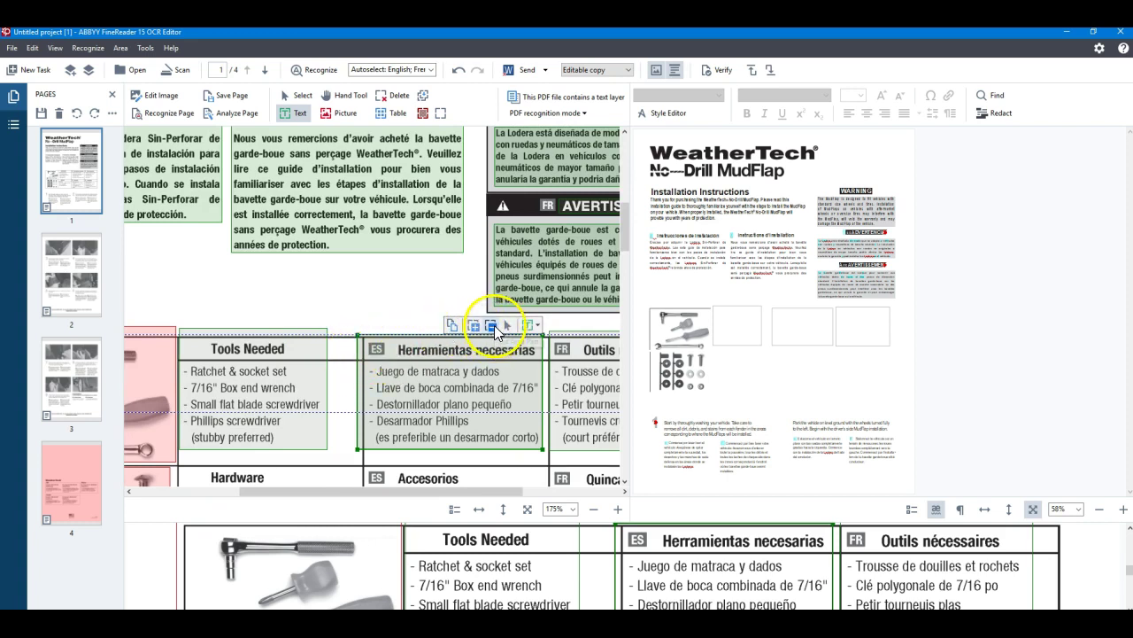
left_click(493, 329)
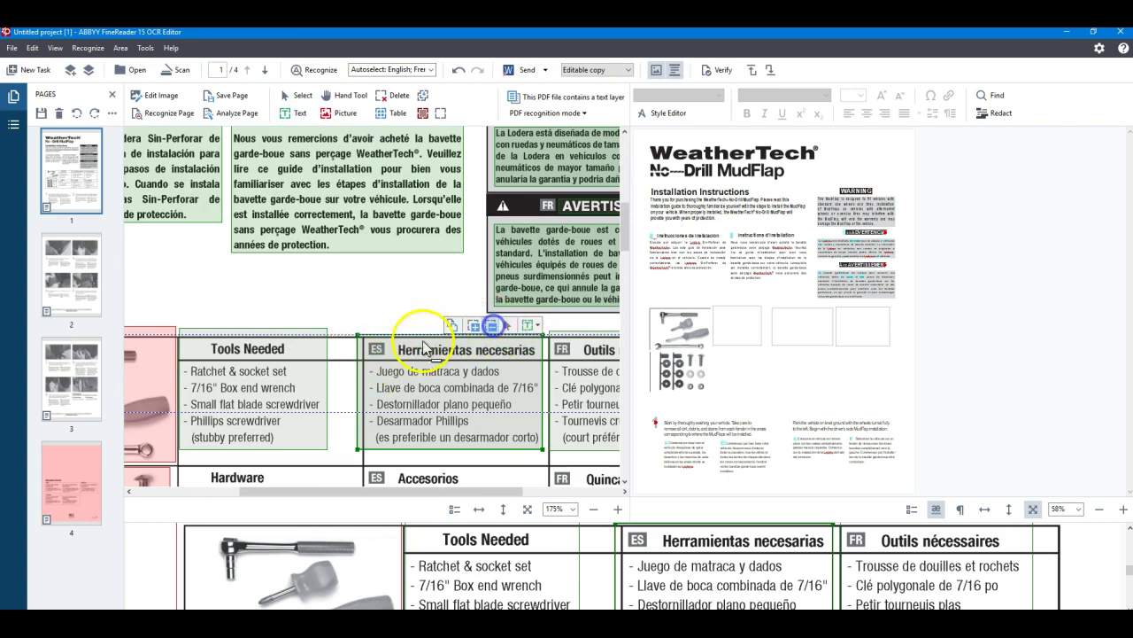
left_click(371, 345)
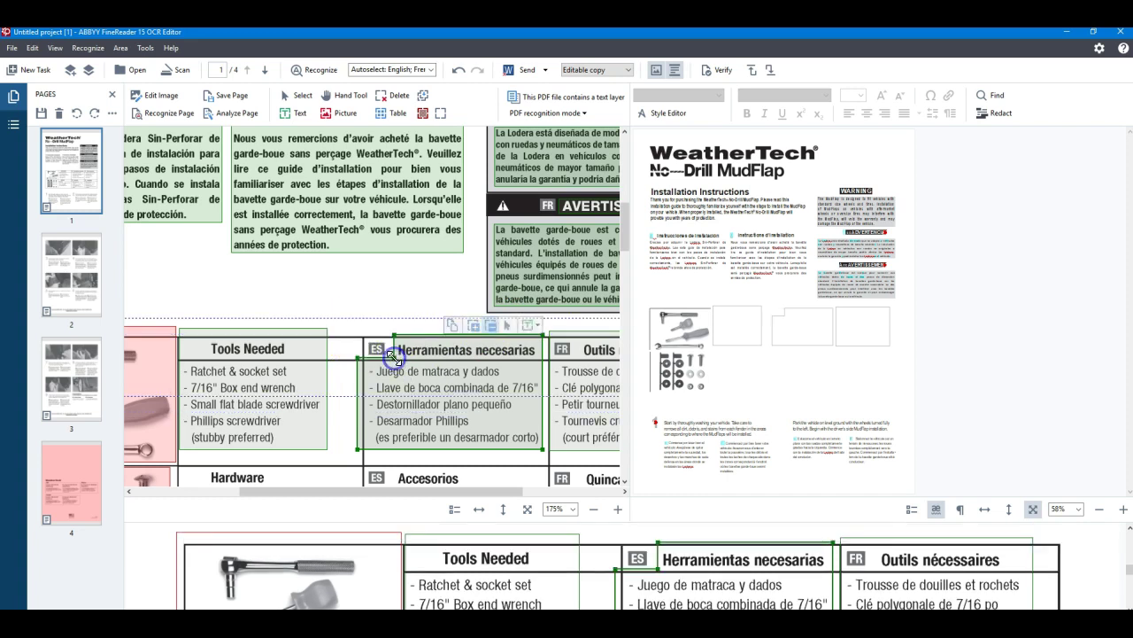
left_click(546, 330)
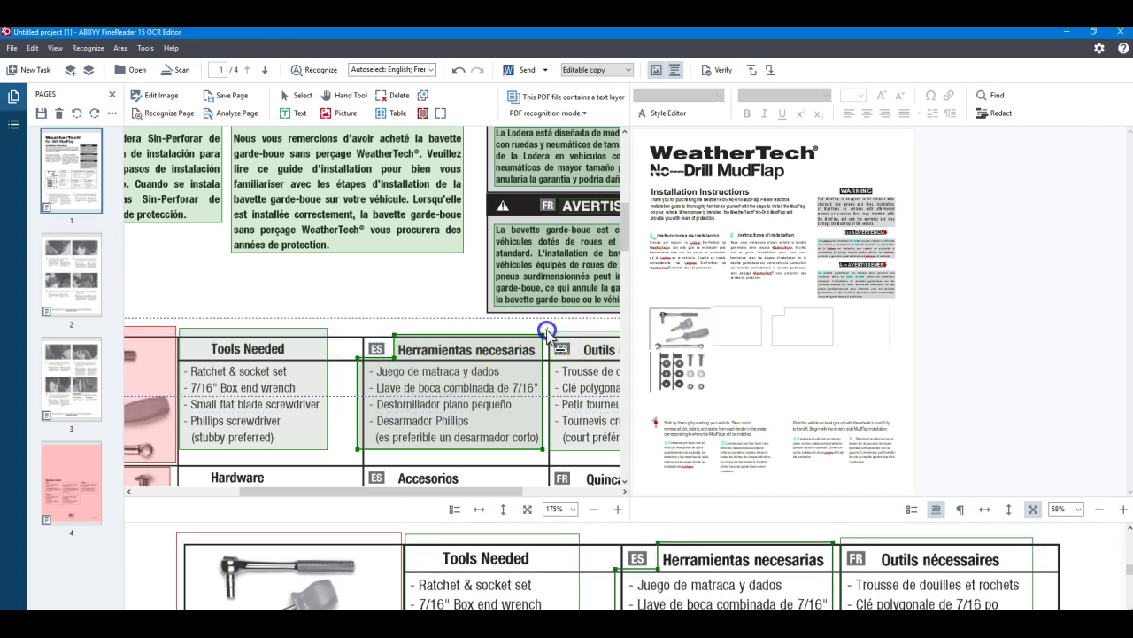
left_click(566, 365)
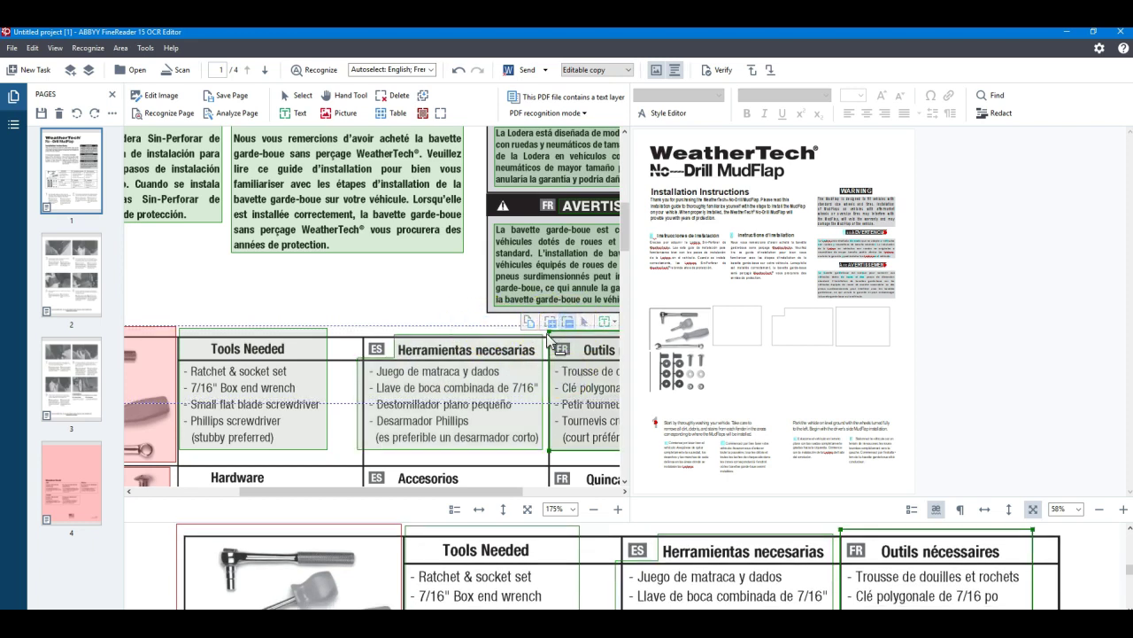
left_click(573, 352)
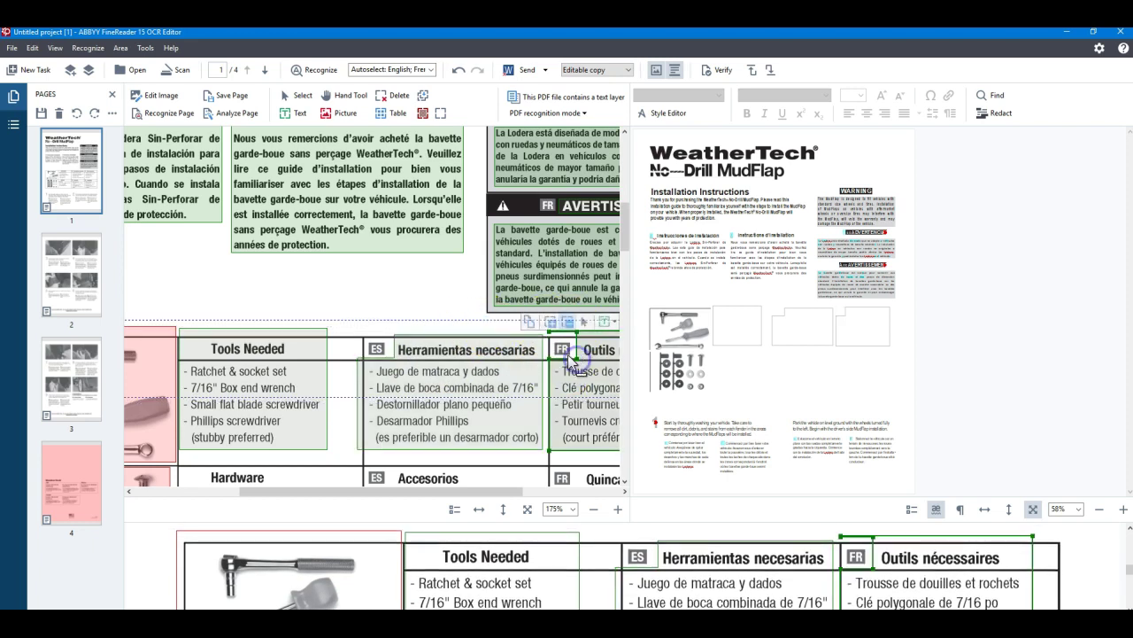
scroll(451, 343, "down", 3, "ctrl")
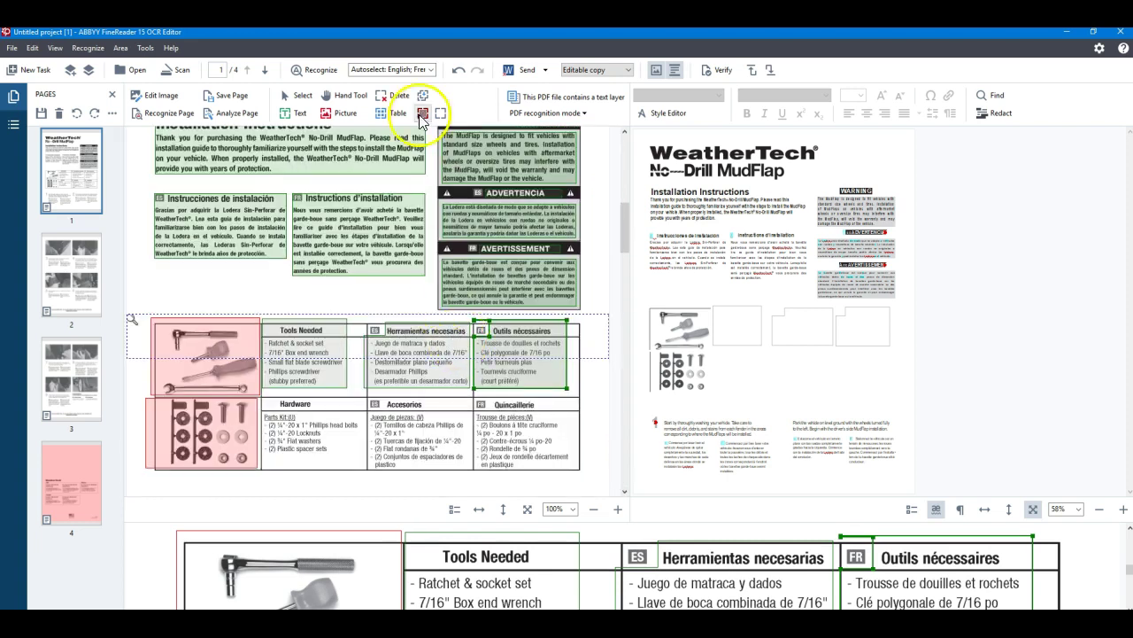
Draw text areas for the Hardware, Accesorios and Quincaillerie cells, adjusting their left edges.
left_click(294, 113)
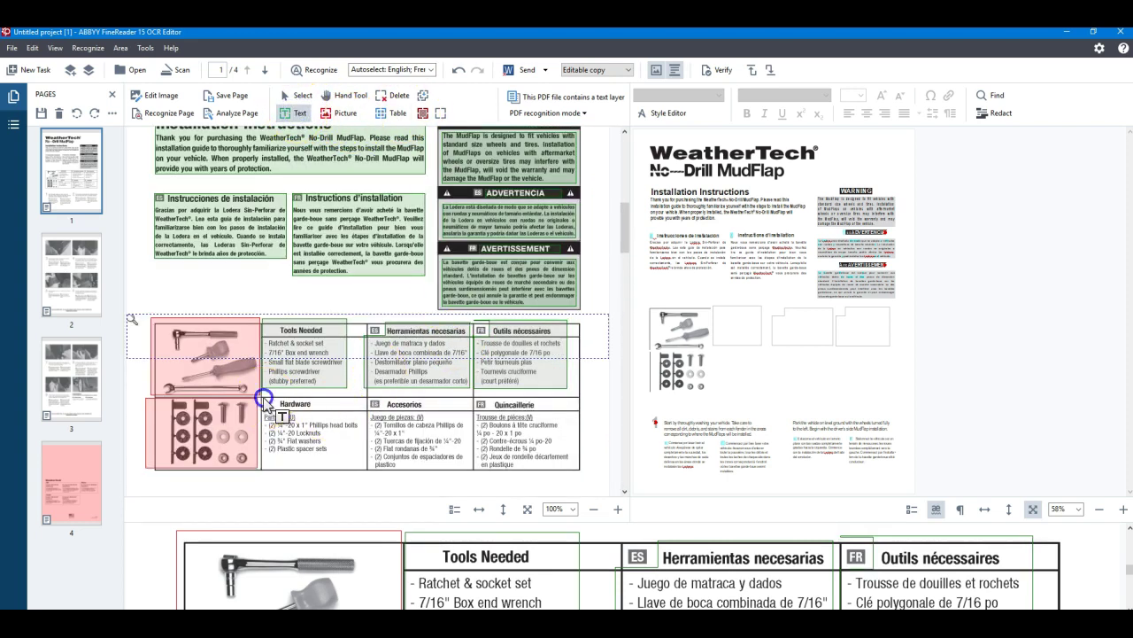
left_click_drag(263, 396, 362, 459)
left_click_drag(367, 395, 465, 467)
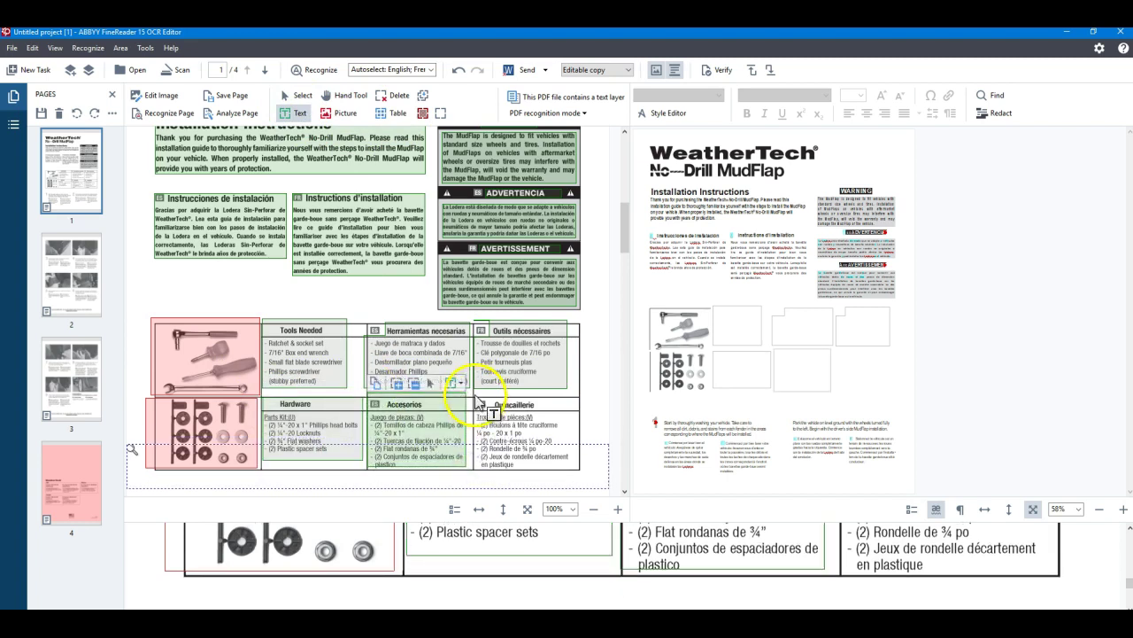
left_click_drag(475, 396, 573, 467)
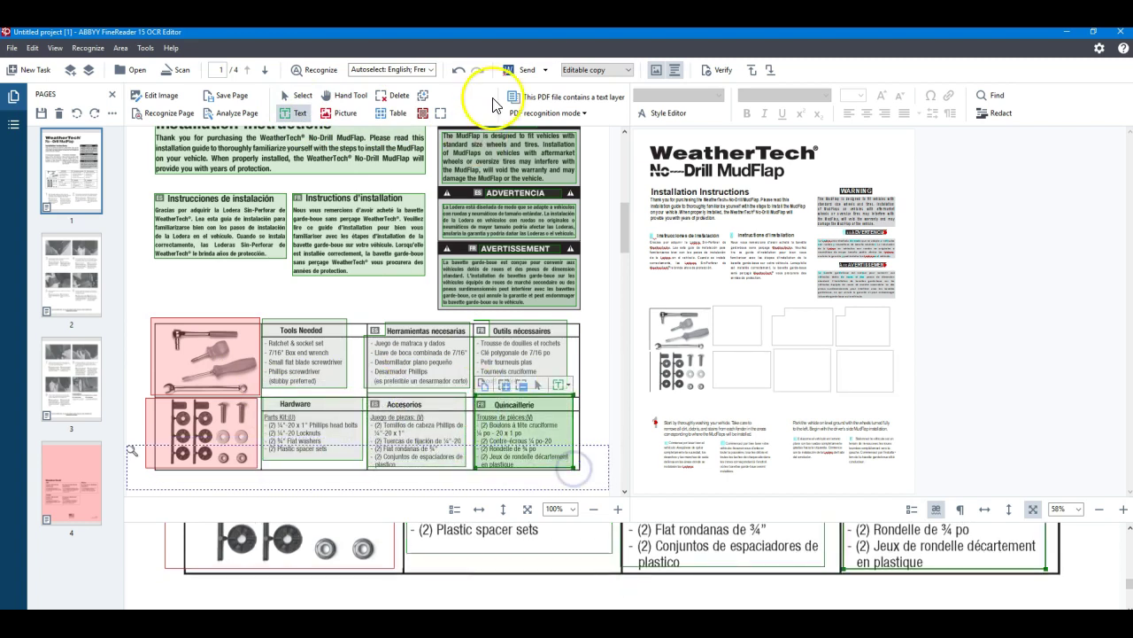
left_click(416, 430)
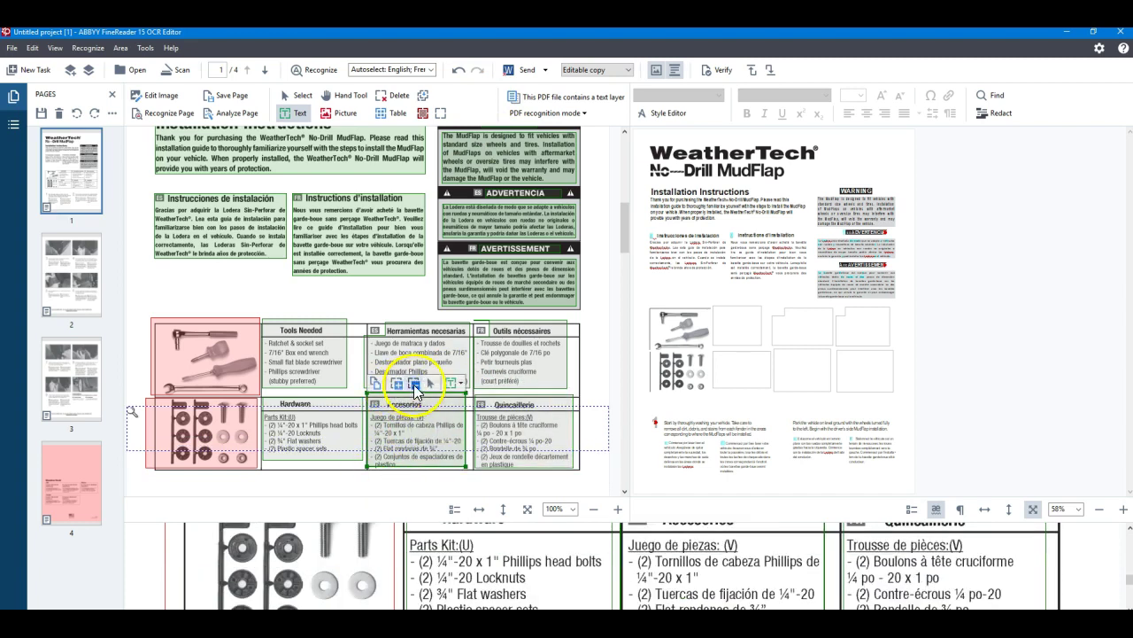
left_click(371, 397)
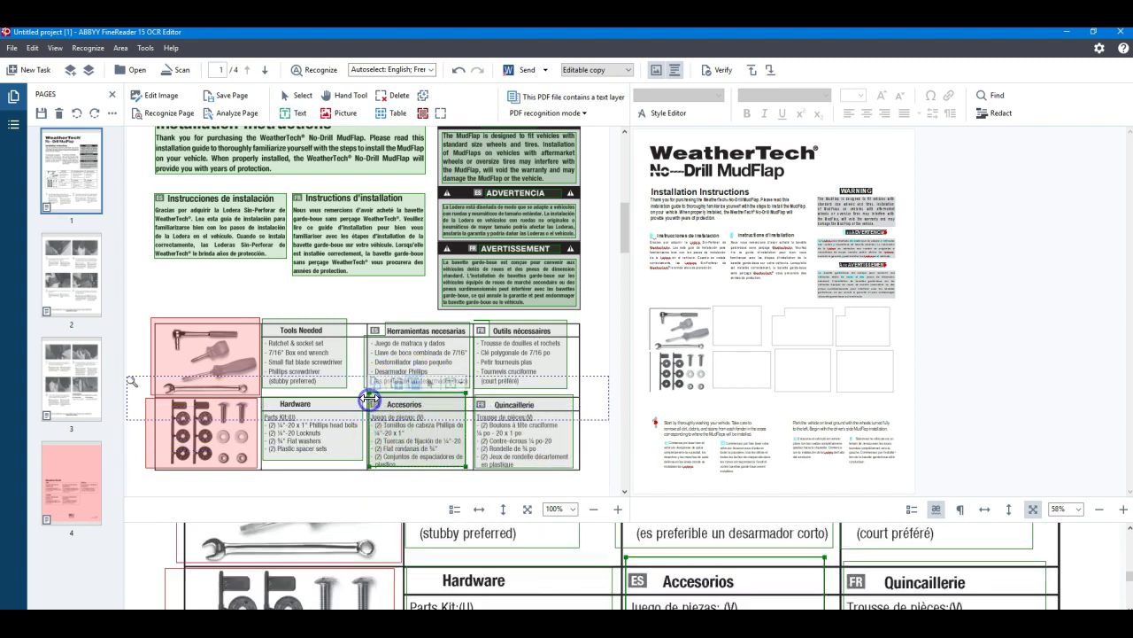
left_click_drag(371, 398, 374, 405)
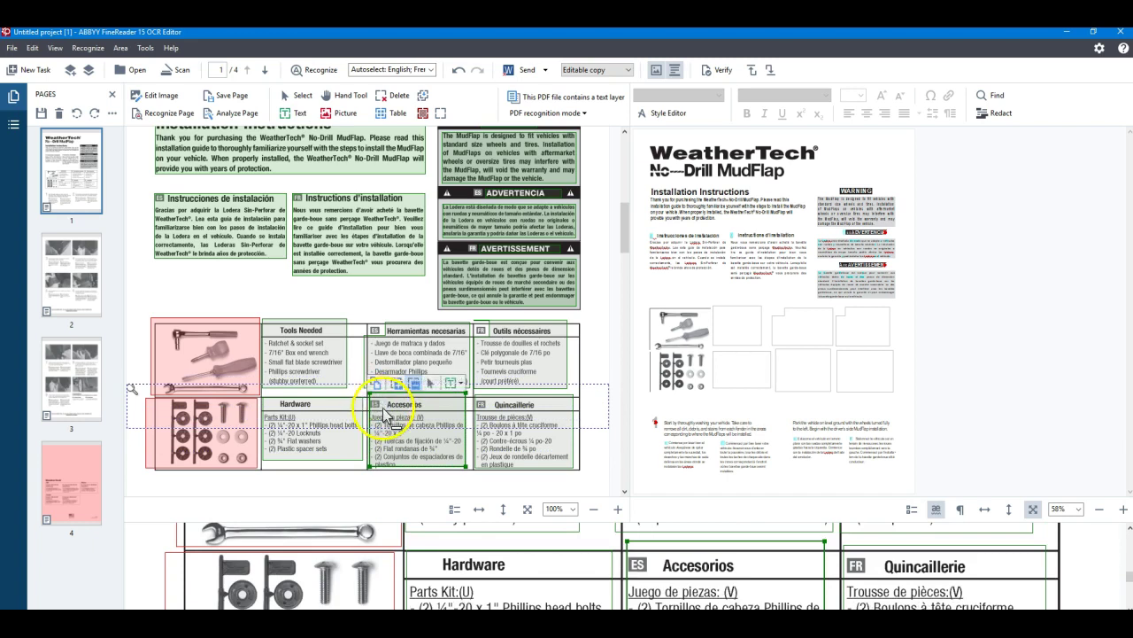
left_click(370, 412)
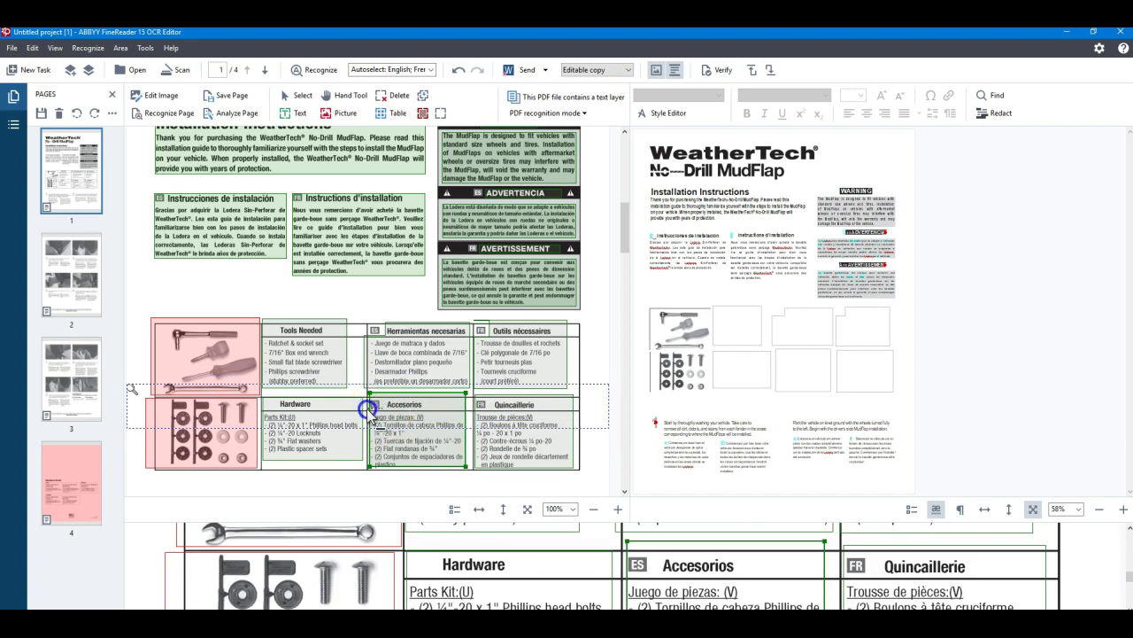
left_click(492, 403)
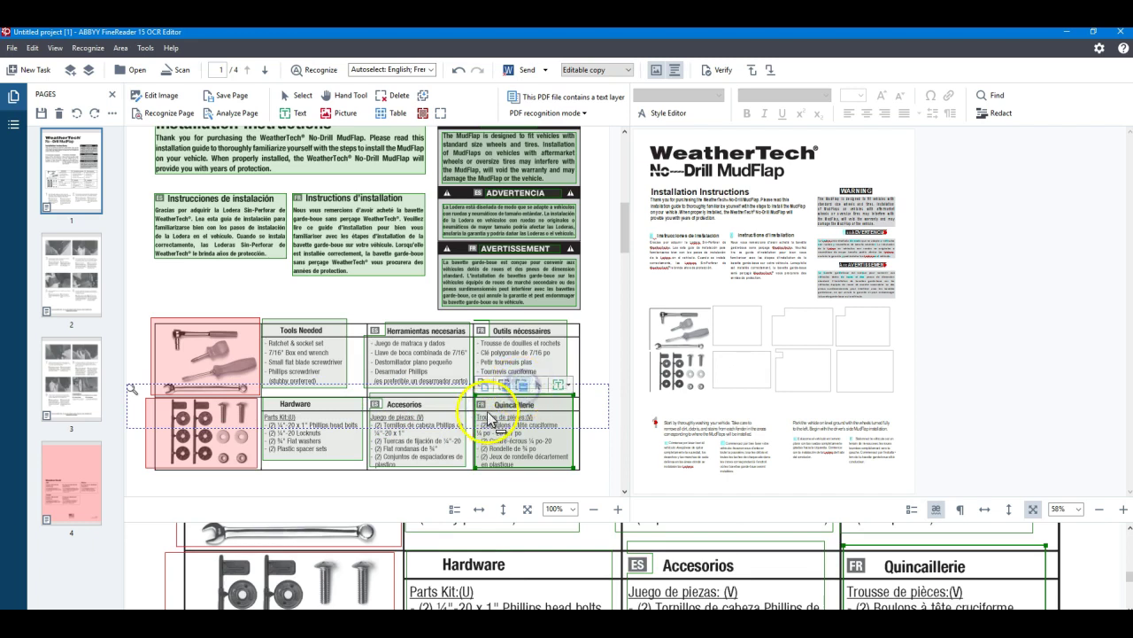
left_click(477, 411)
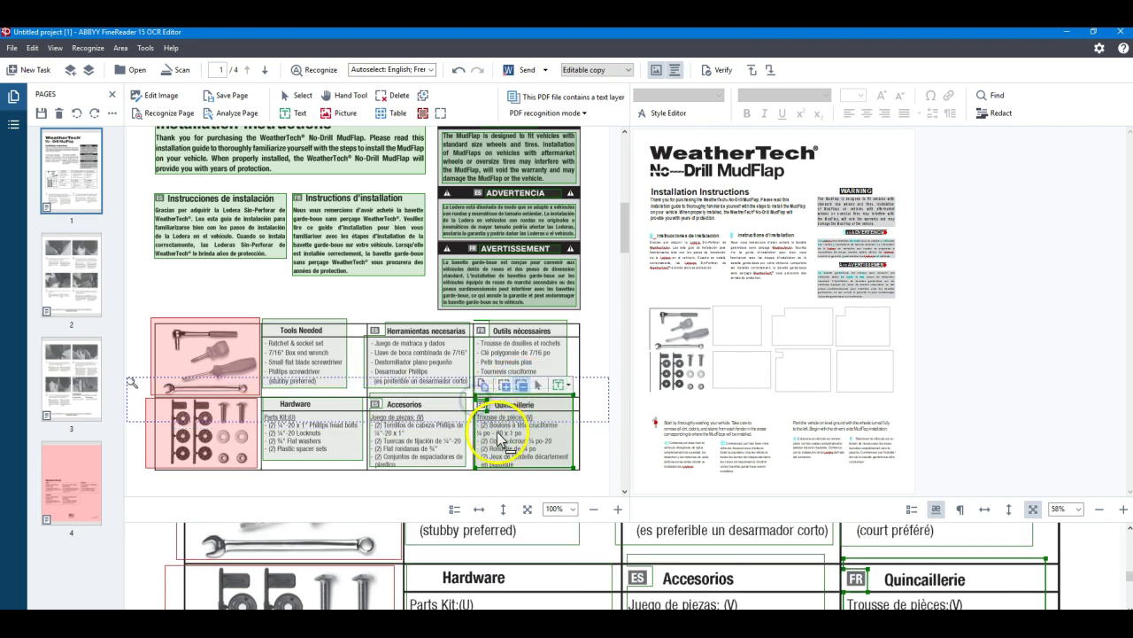
scroll(493, 417, "down", 1)
scroll(454, 425, "down", 1)
scroll(434, 407, "down", 1)
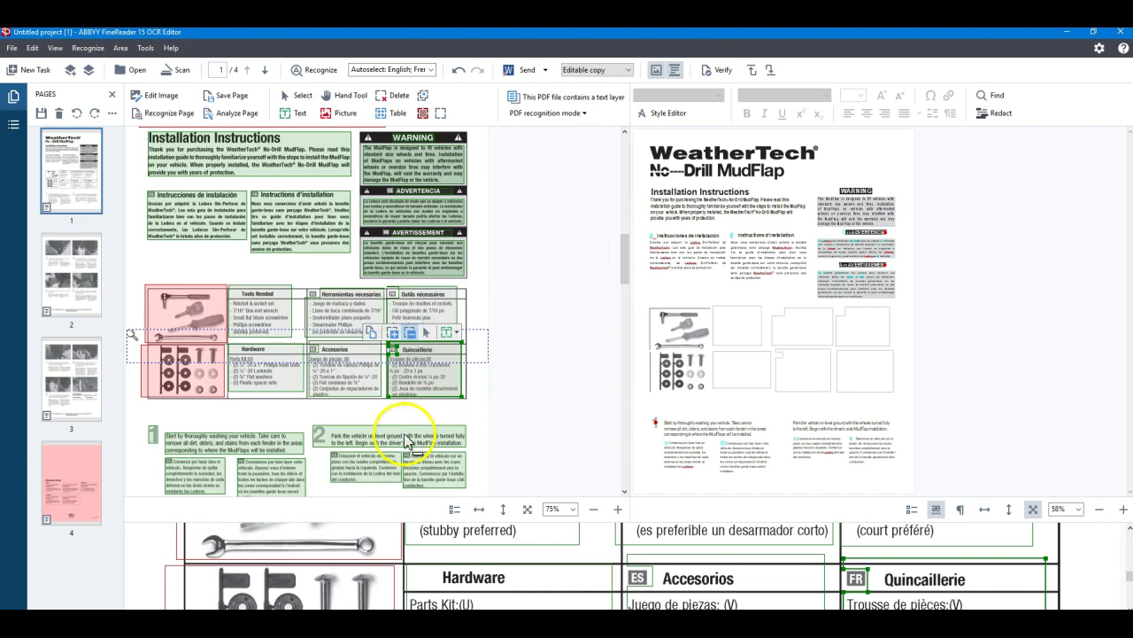
left_click(315, 436)
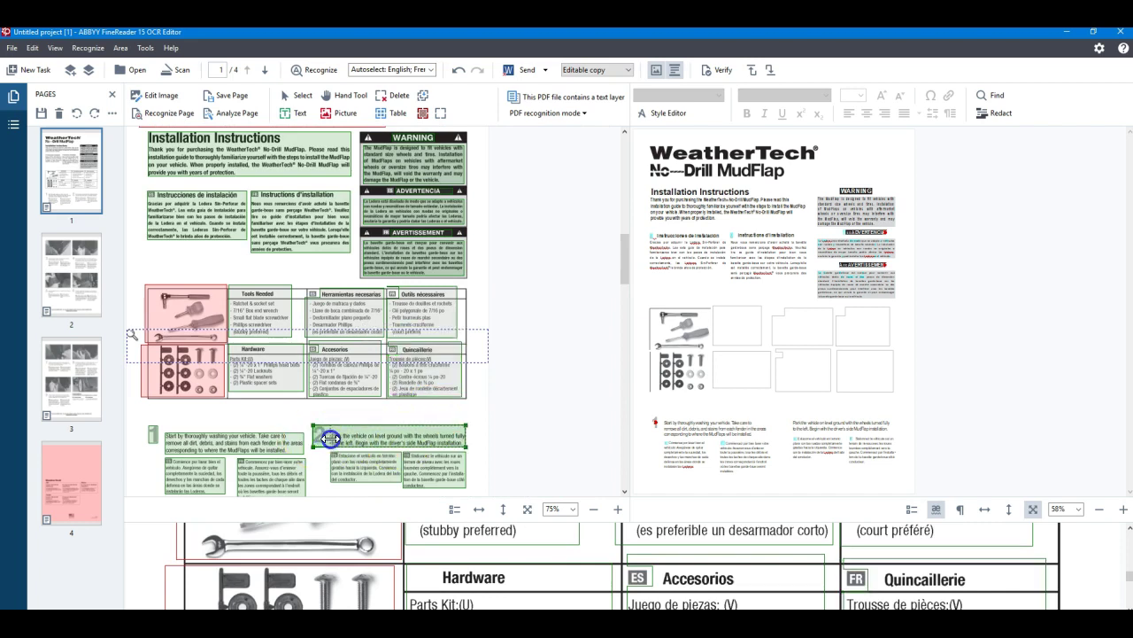
left_click(296, 113)
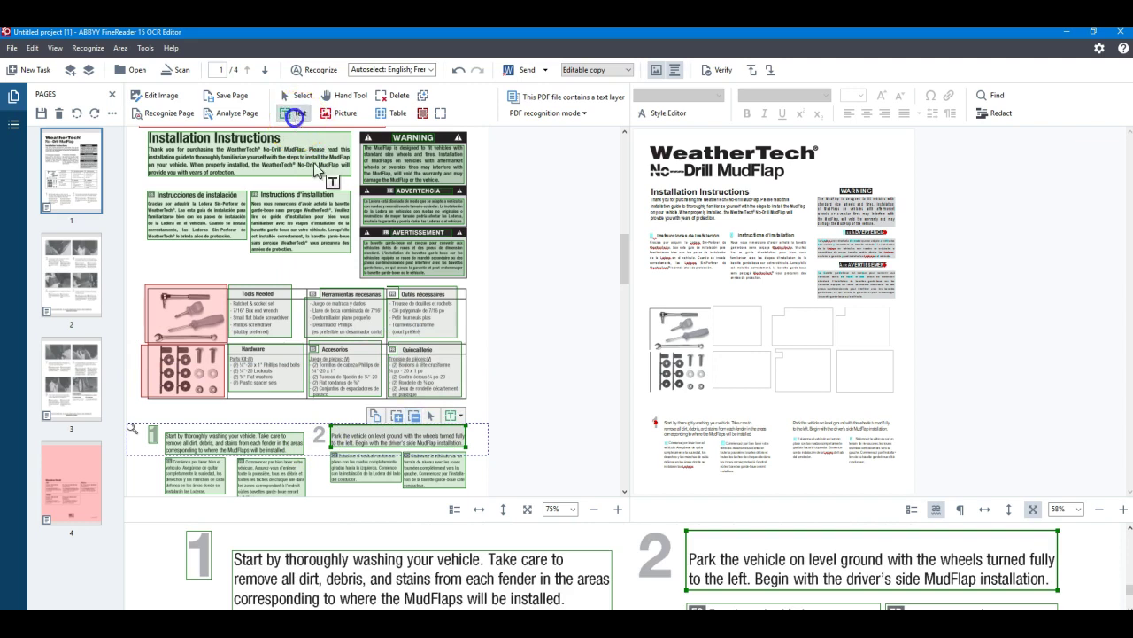
left_click(307, 422)
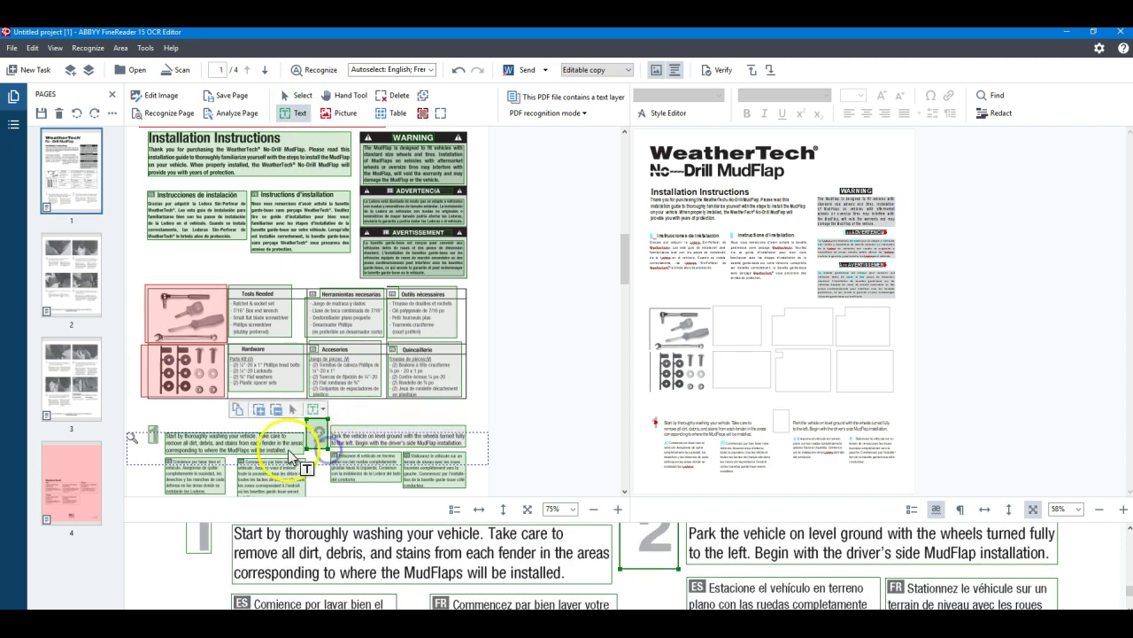
left_click(206, 477)
scroll(211, 479, "up", 1)
scroll(211, 479, "up", 1)
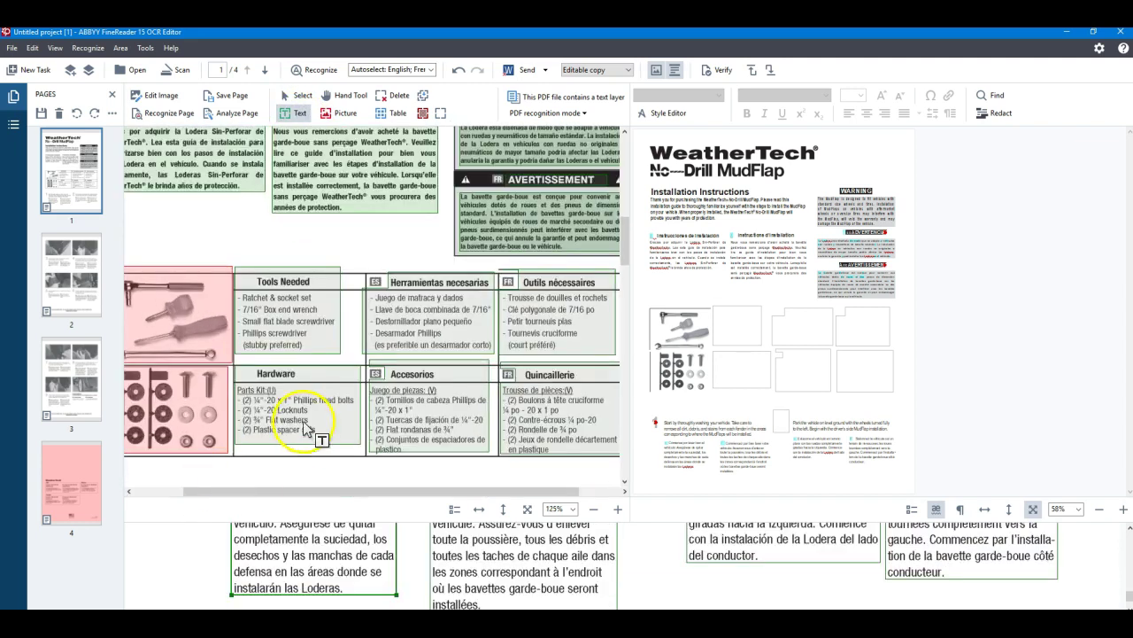
scroll(226, 430, "down", 2)
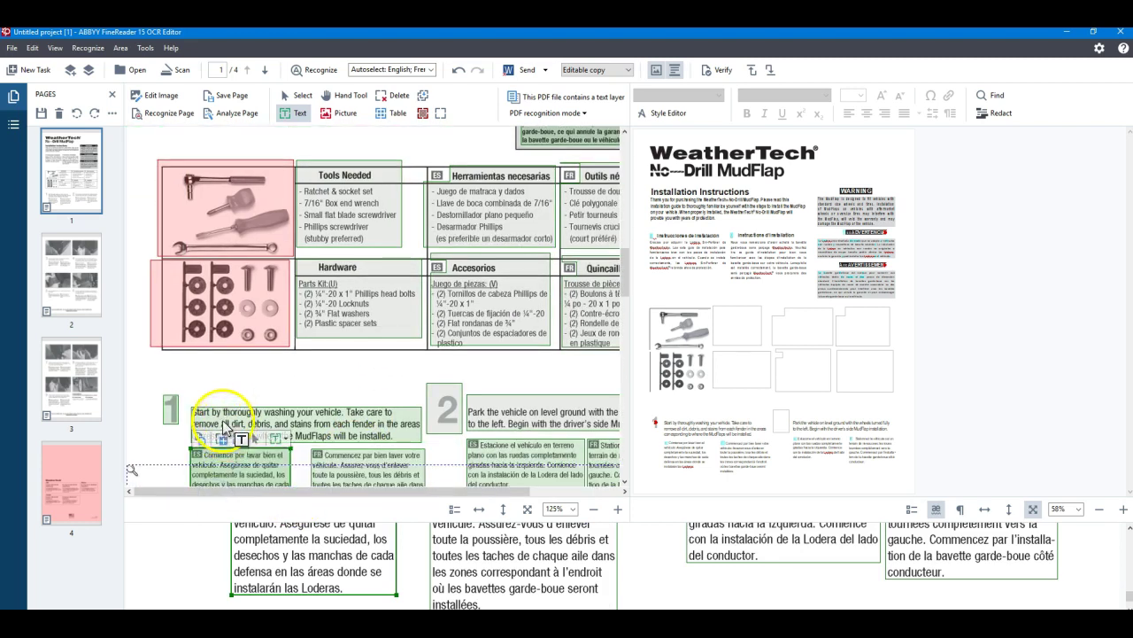
scroll(239, 425, "down", 1)
left_click(238, 421)
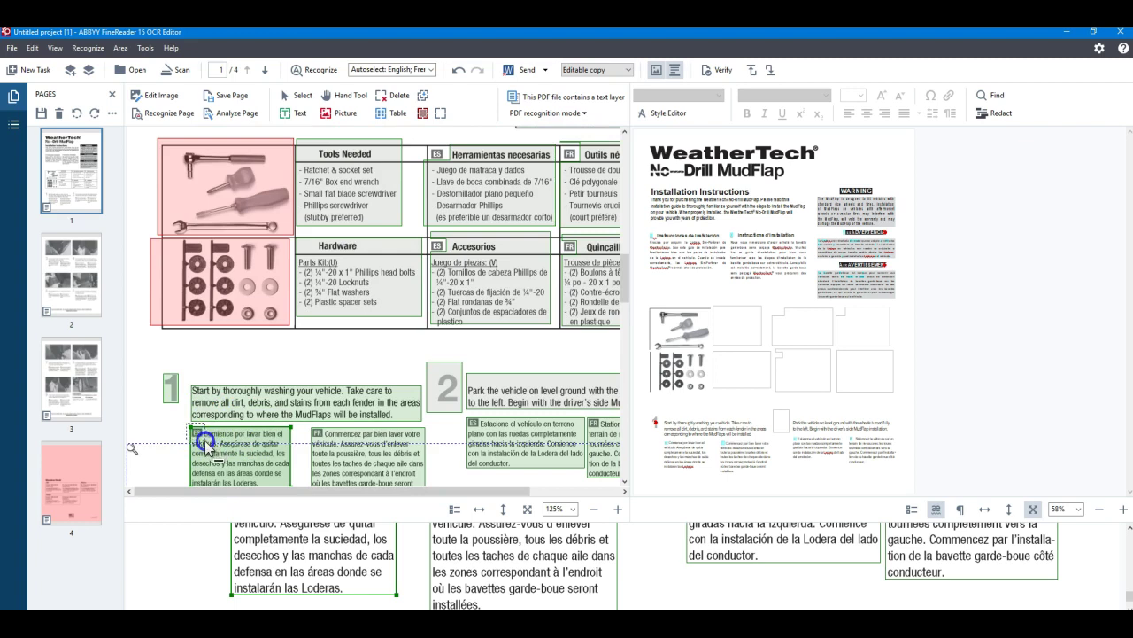
left_click(358, 456)
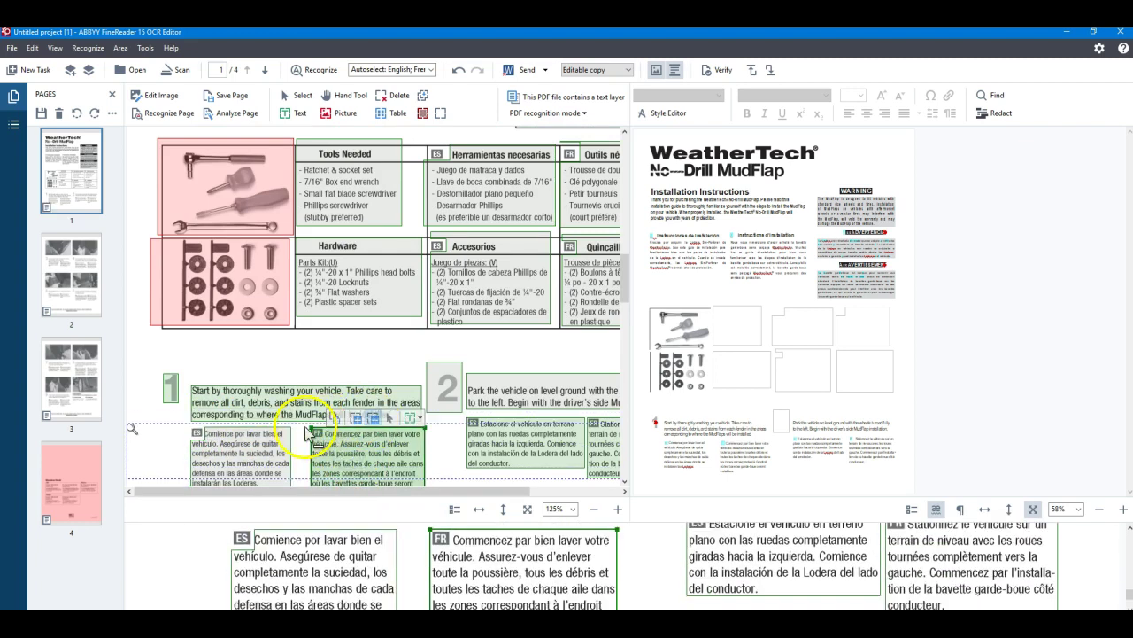
left_click(311, 431)
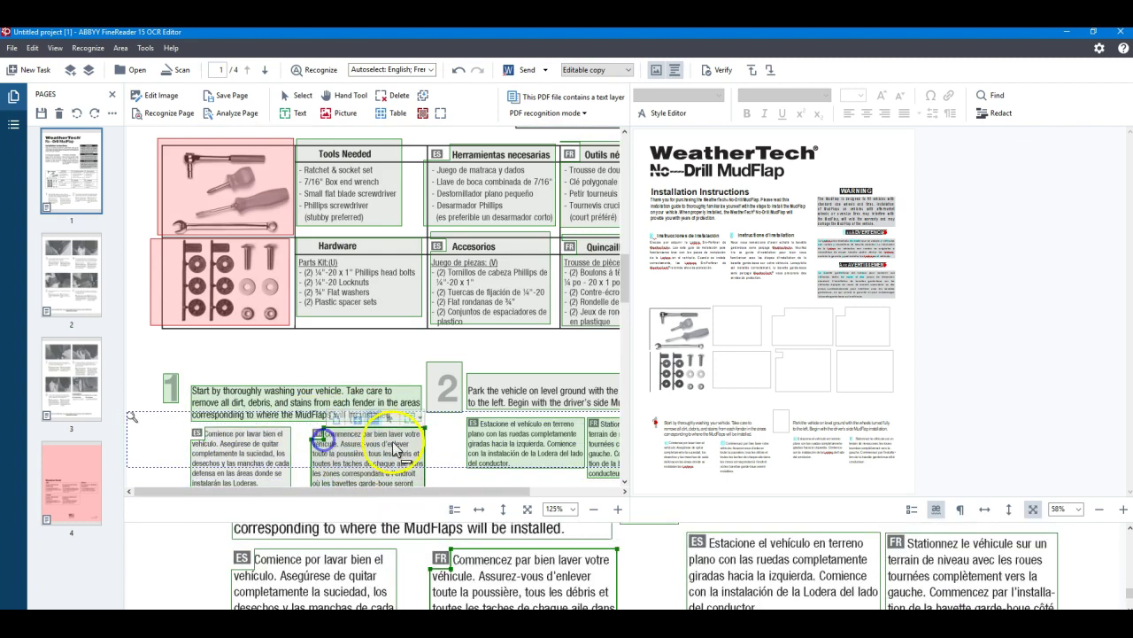
left_click(501, 447)
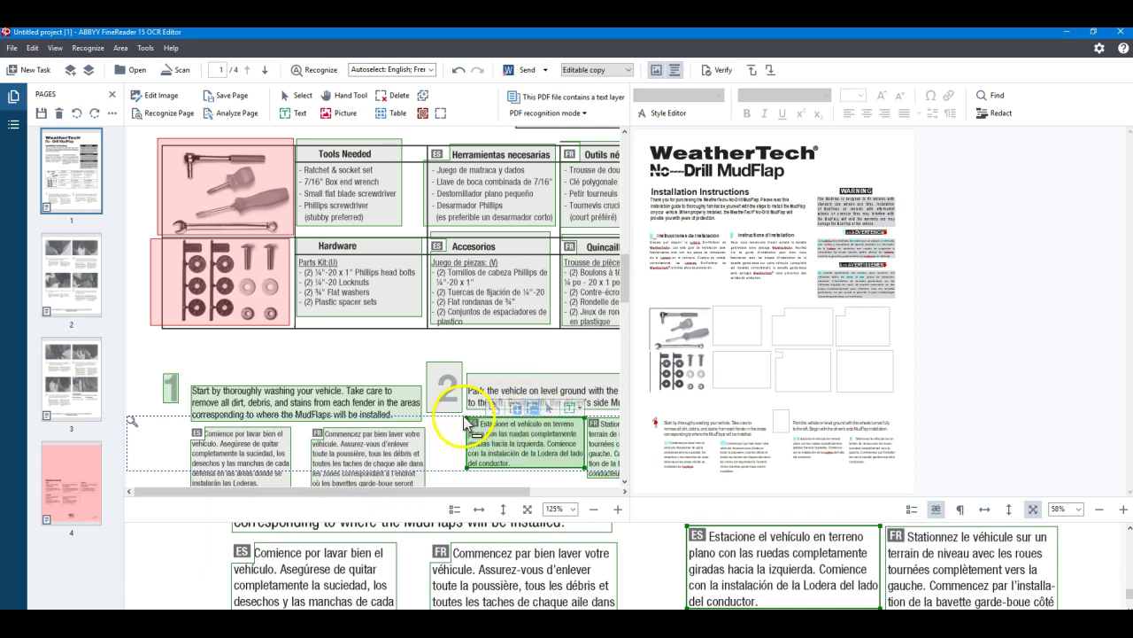
left_click(476, 425)
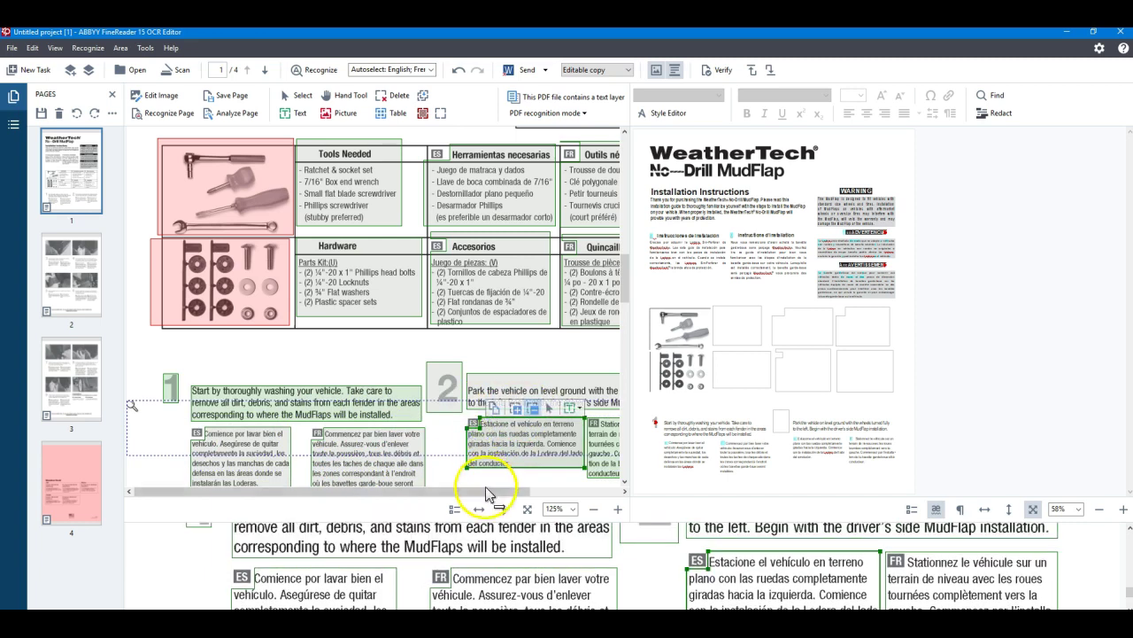
left_click_drag(481, 490, 573, 489)
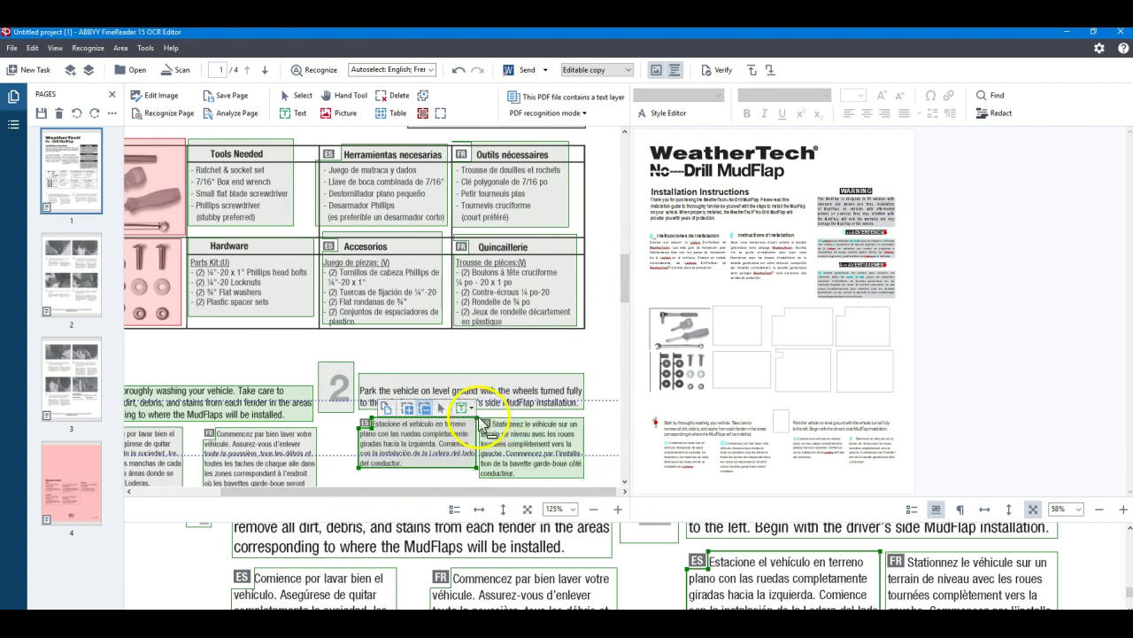
left_click(507, 441)
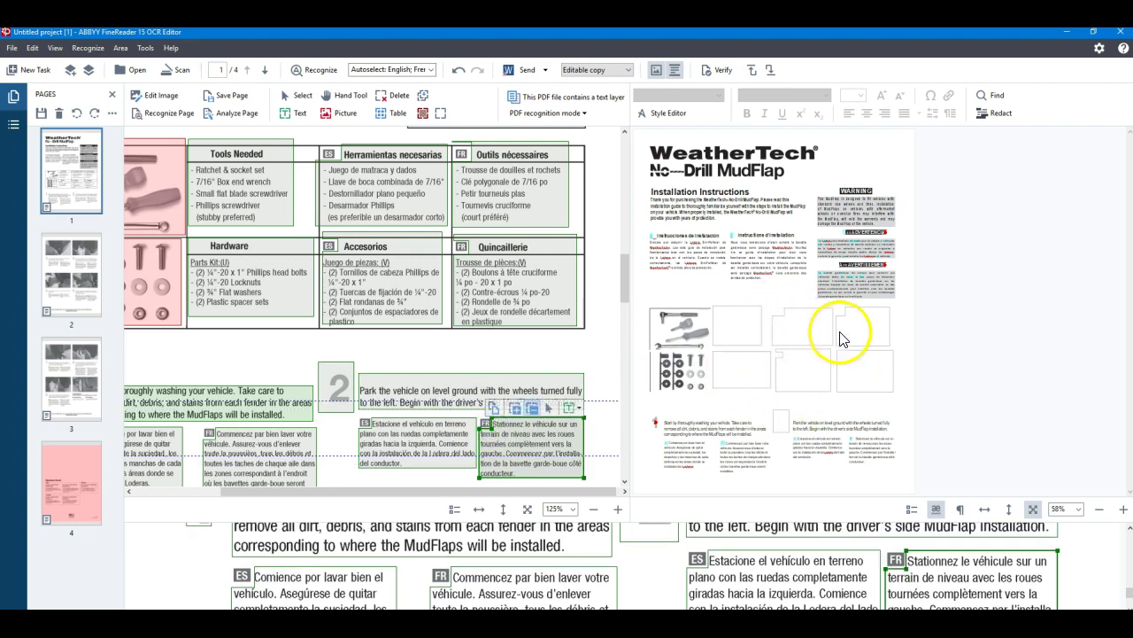
Re-recognize page 1 using the edited table and step areas.
scroll(417, 354, "down", 1, "ctrl")
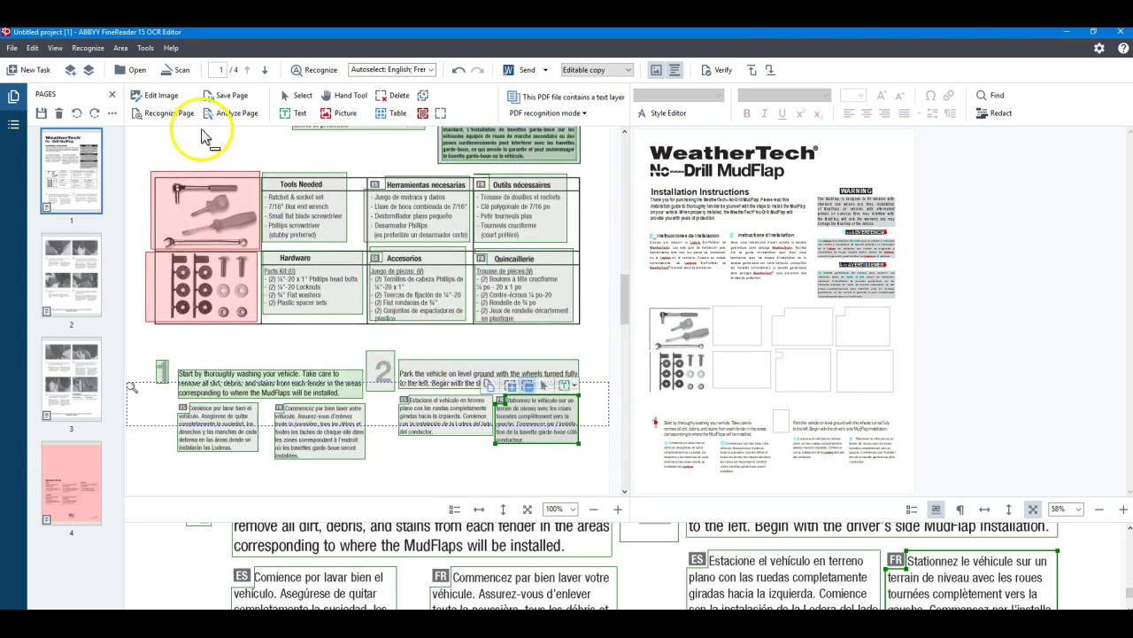
left_click(183, 118)
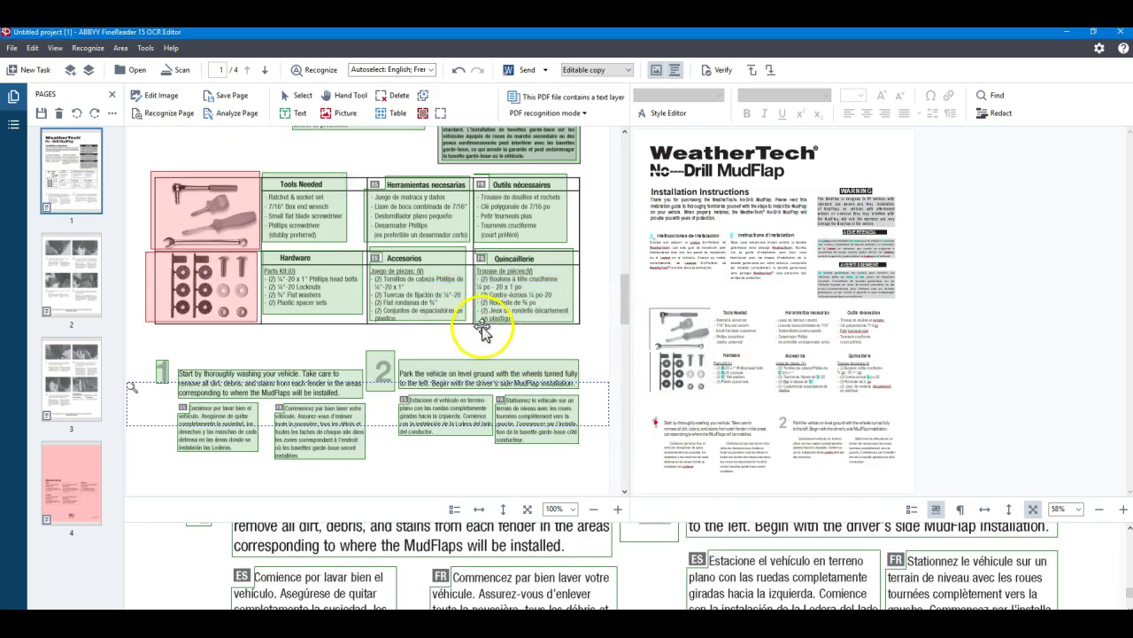
scroll(490, 346, "down", 1, "ctrl")
scroll(487, 329, "up", 3)
scroll(483, 332, "up", 3)
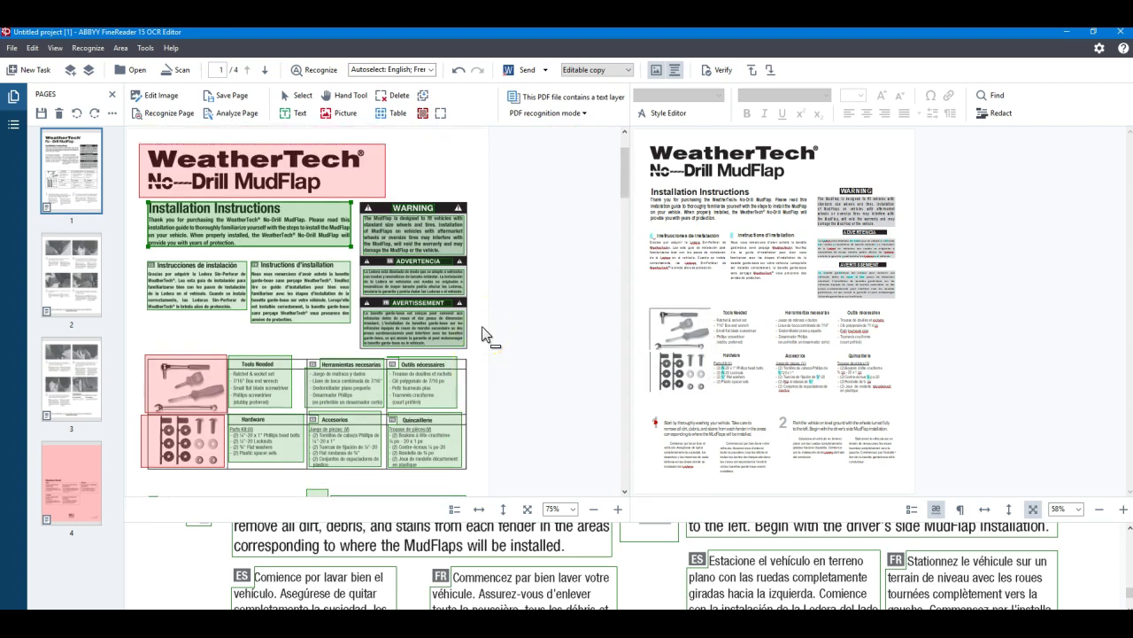
Order the title, Installation Instructions, Instructions d'installation and the three warning blocks first.
left_click(422, 96)
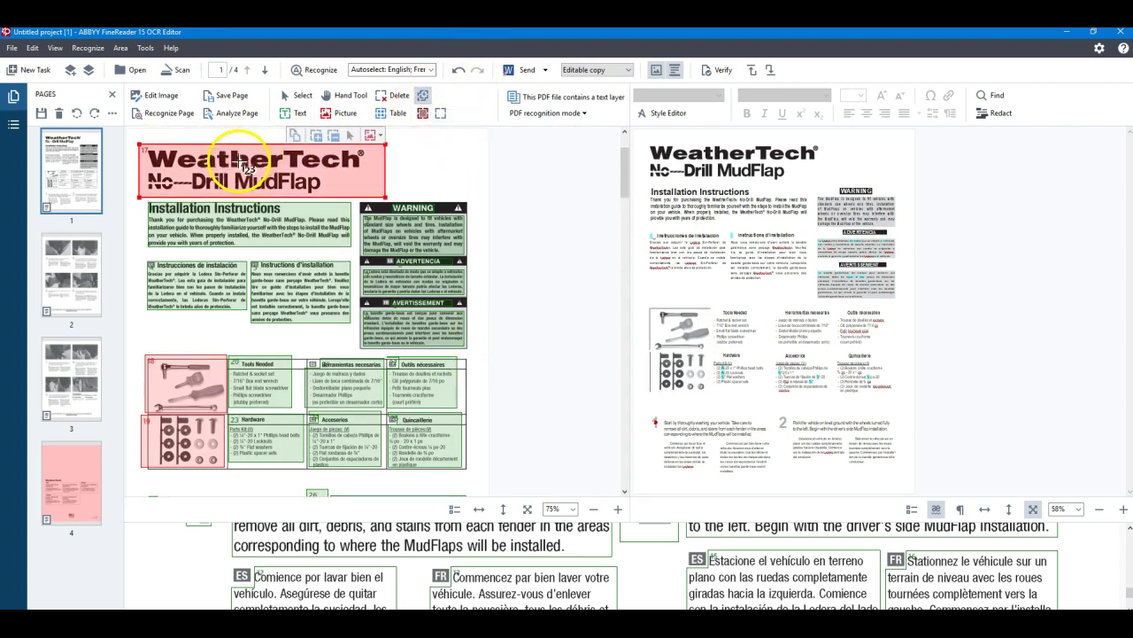
left_click(239, 161)
left_click(223, 214)
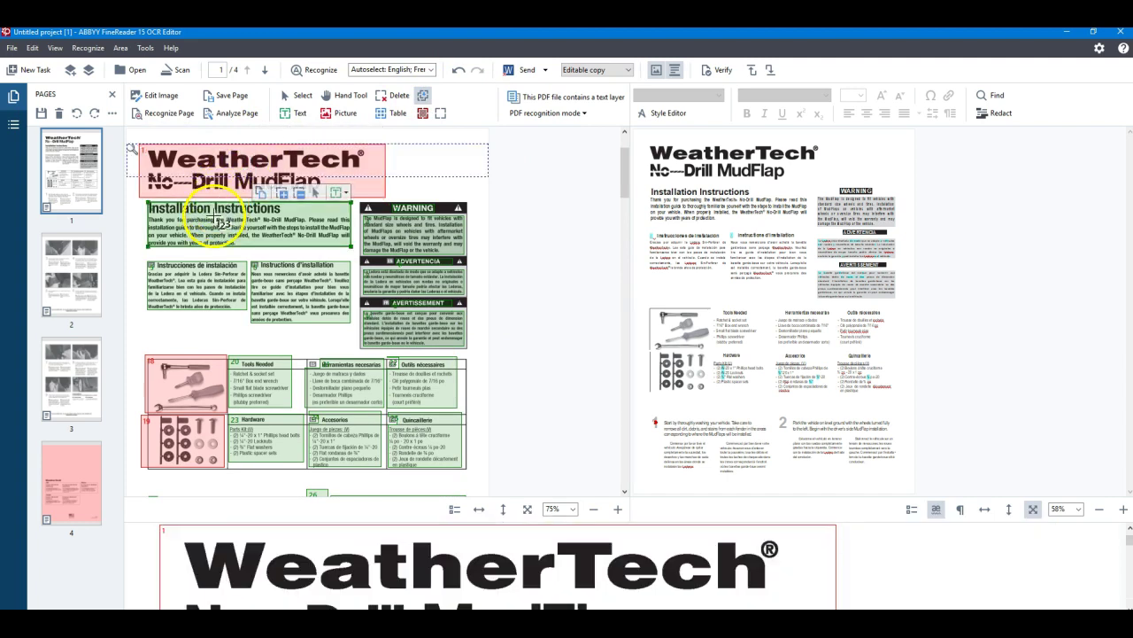
left_click(308, 278)
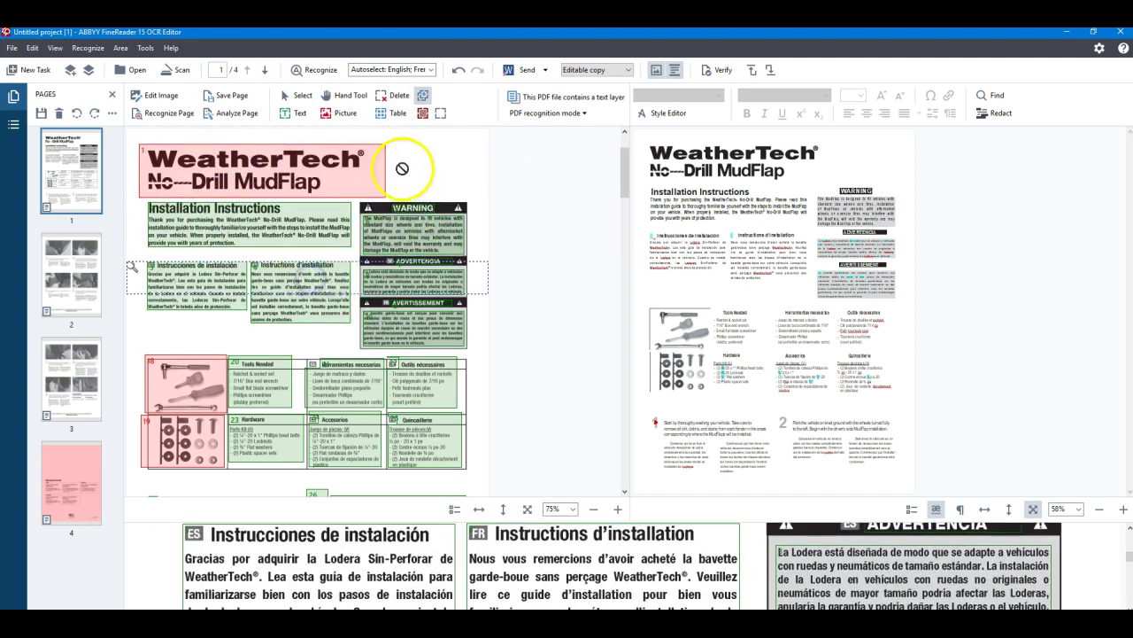
left_click(397, 225)
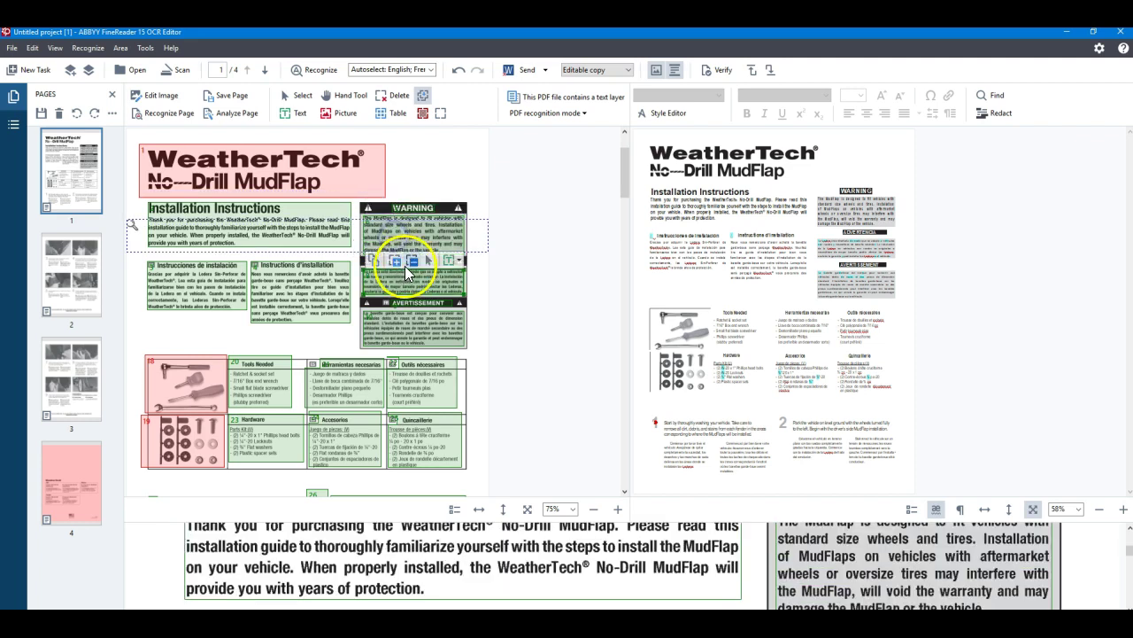
left_click(408, 273)
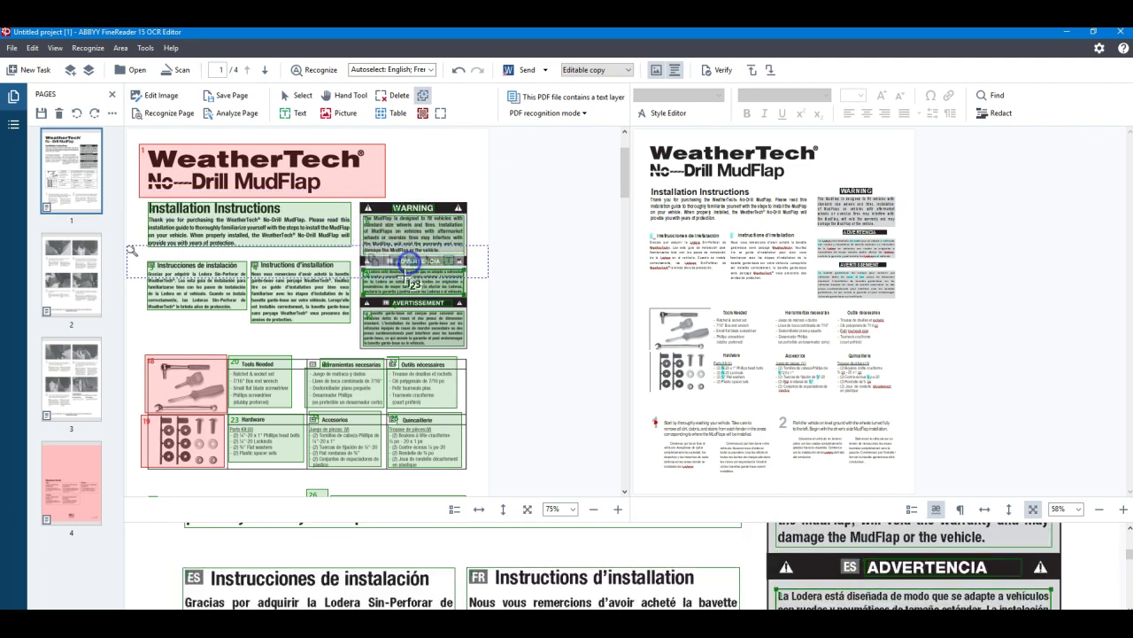
left_click(403, 319)
Continue the reading order through the tools picture, Tools Needed, Herramientas, Outils, Hardware and Accesorios.
left_click(191, 390)
left_click(253, 376)
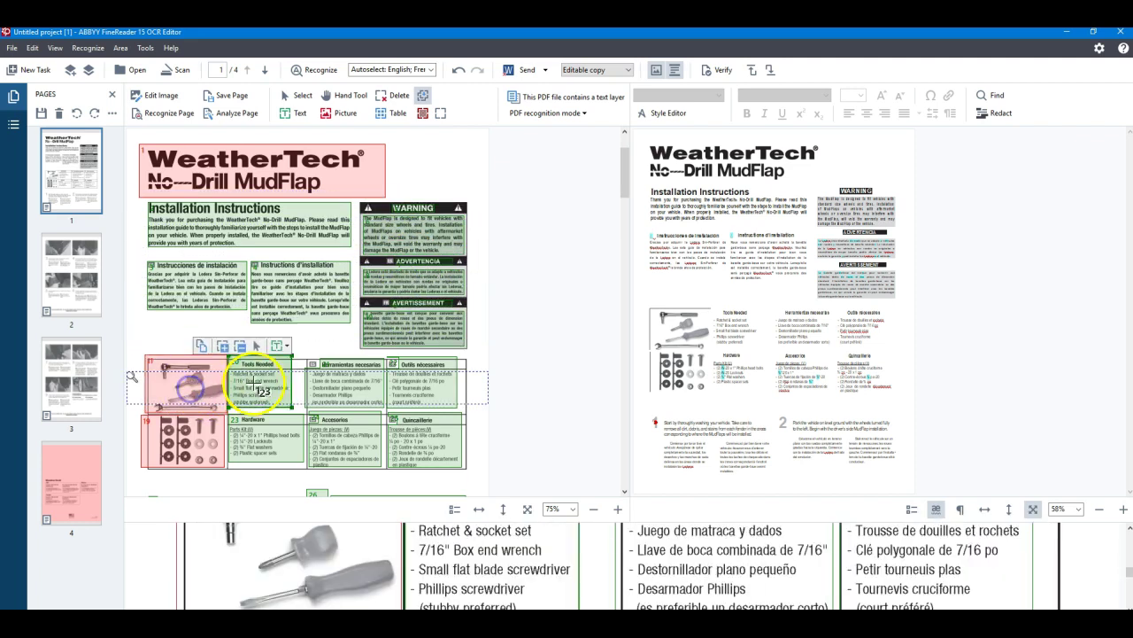
left_click(346, 381)
left_click(423, 383)
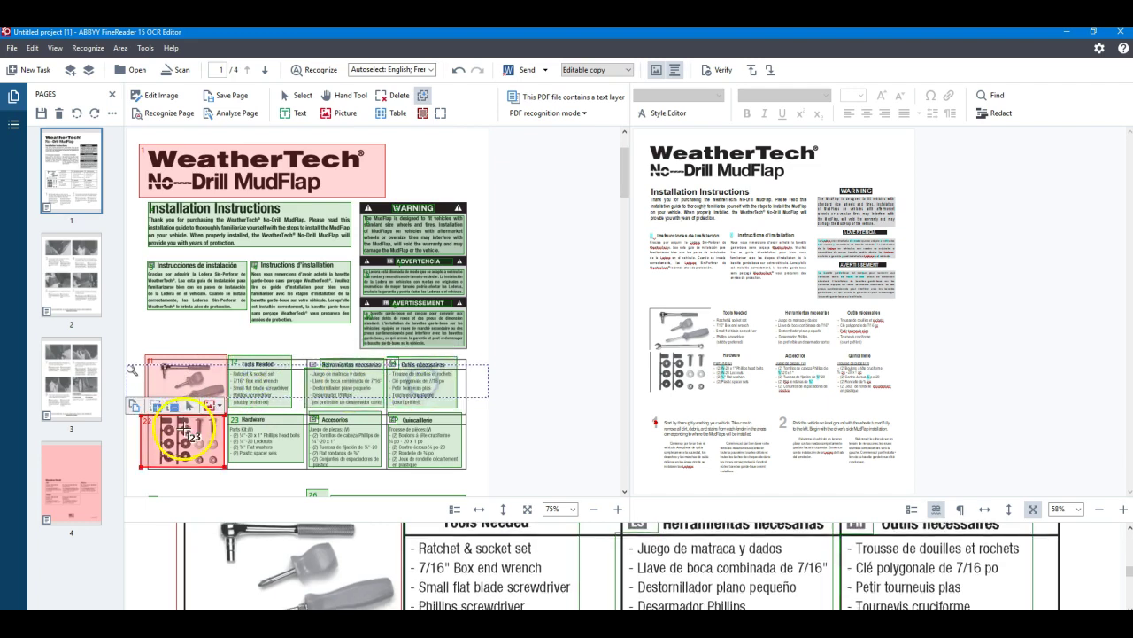
left_click(254, 425)
left_click(345, 445)
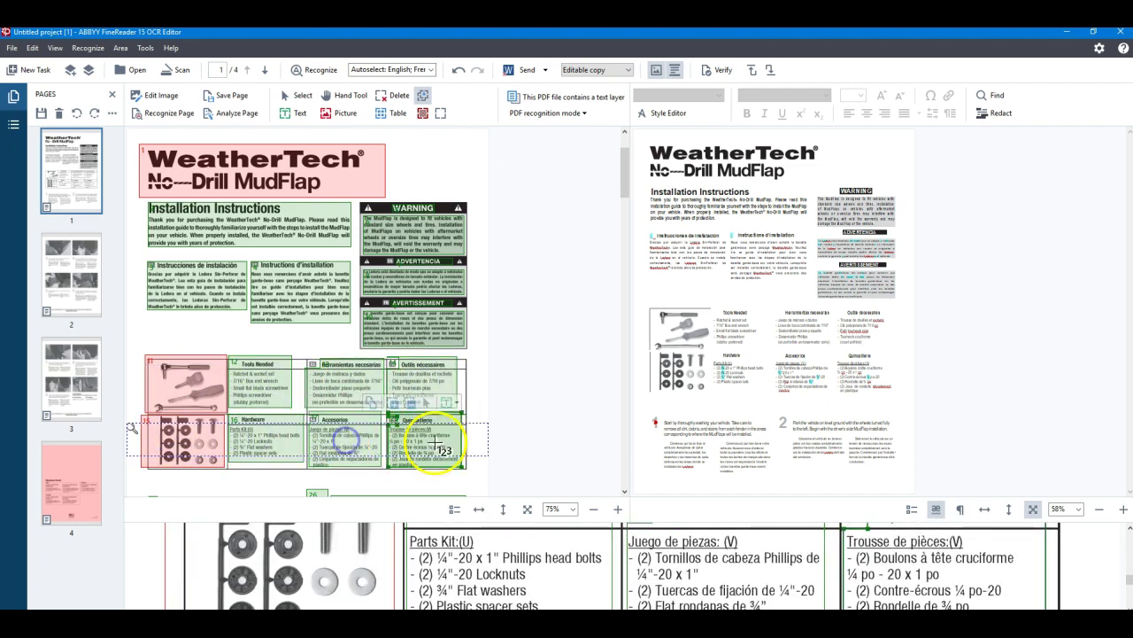
scroll(314, 329, "down", 1)
scroll(315, 332, "down", 1)
left_click(318, 335)
scroll(306, 346, "down", 1)
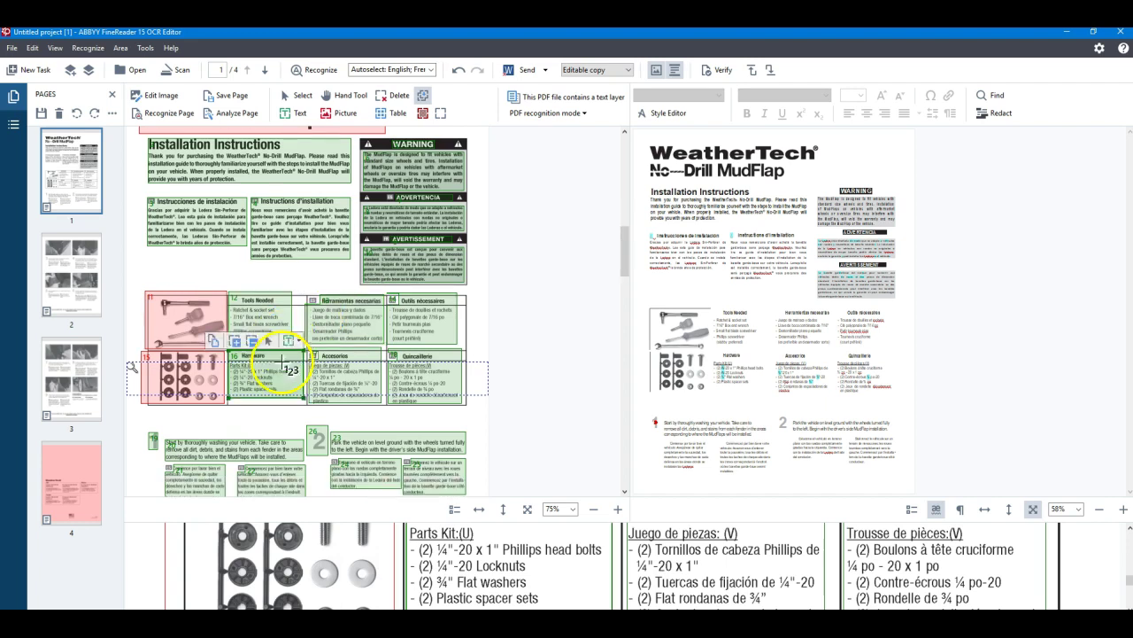
Add step 1 and step 2 blocks, then fix the Accesorios and Instructions d'installation positions.
left_click(154, 440)
left_click(189, 446)
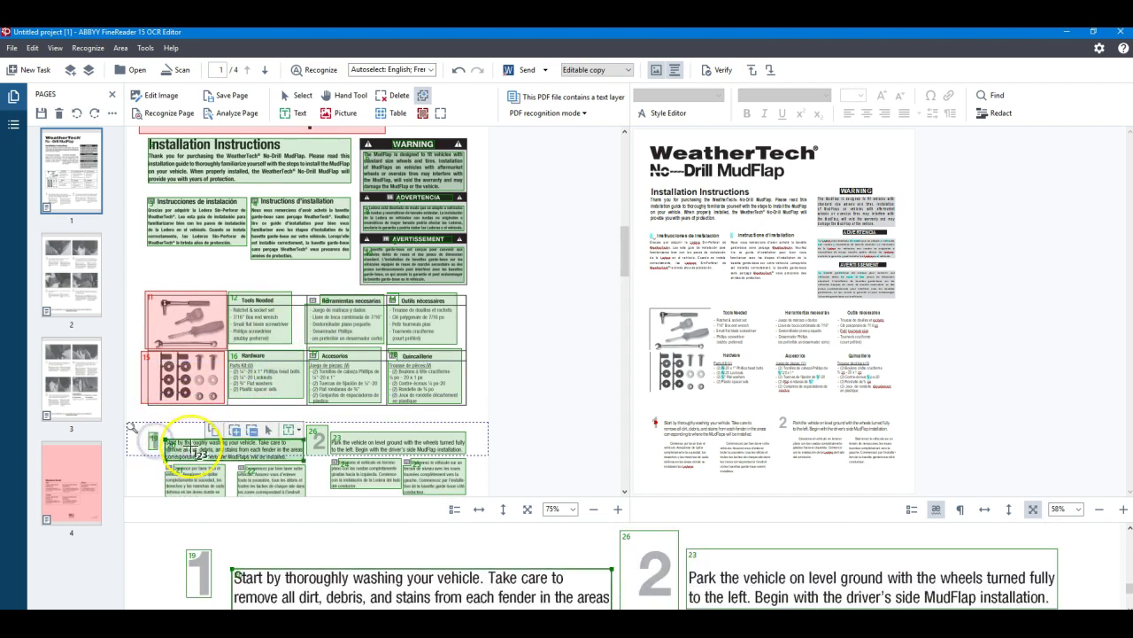
left_click(189, 476)
left_click(254, 478)
left_click(317, 441)
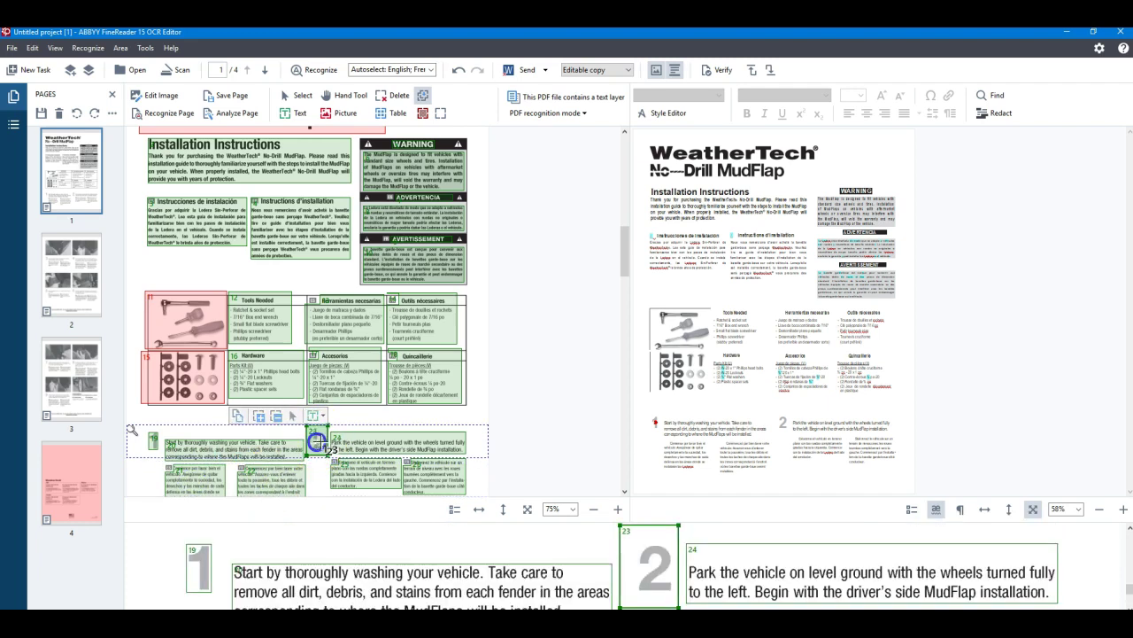
left_click(365, 462)
left_click(443, 478)
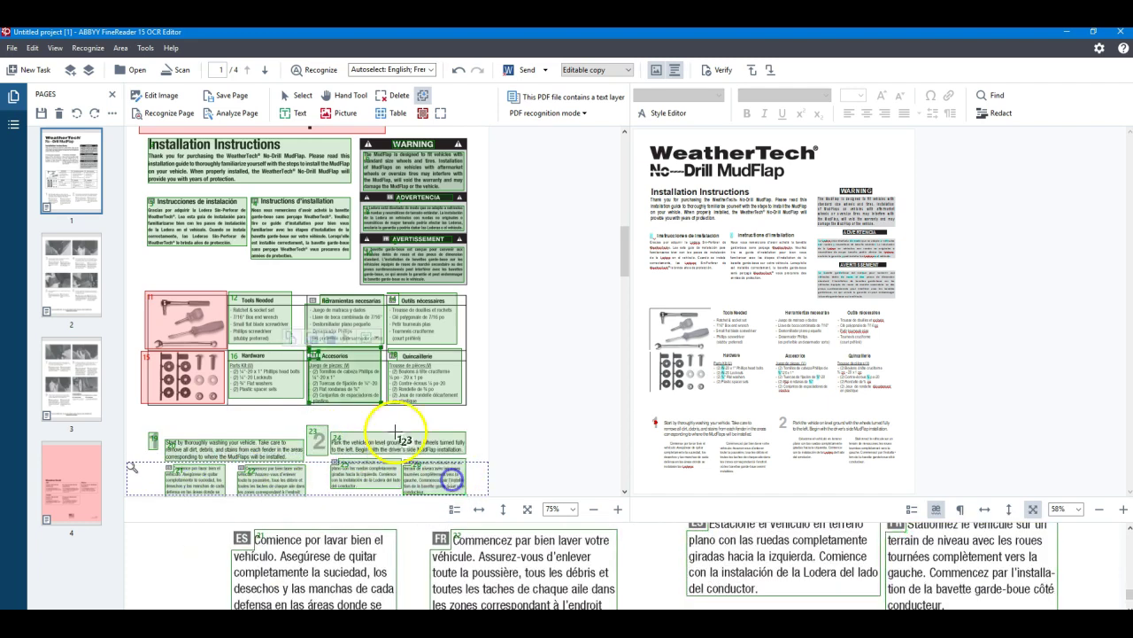
scroll(355, 381, "down", 1)
left_click(360, 332)
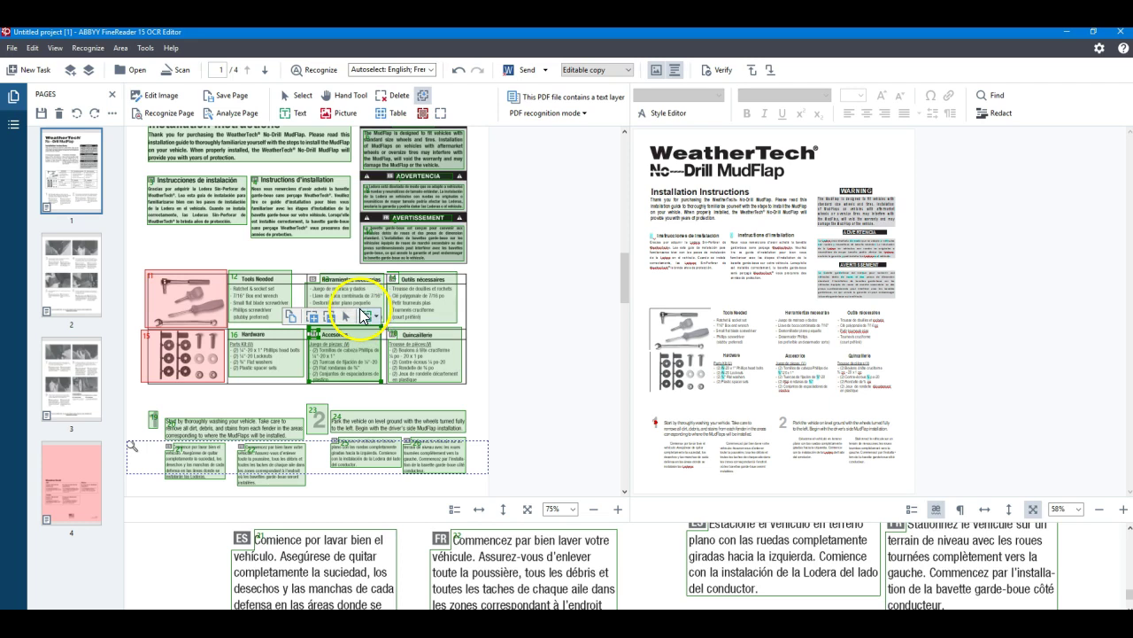
left_click(301, 232)
scroll(310, 281, "up", 2)
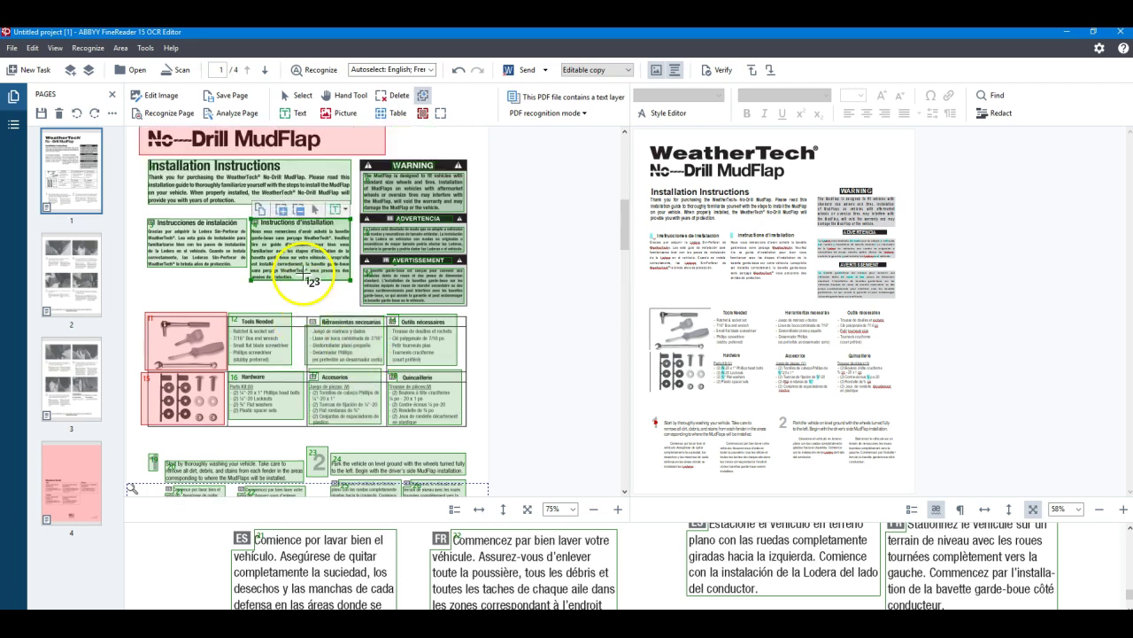
scroll(305, 282, "down", 1)
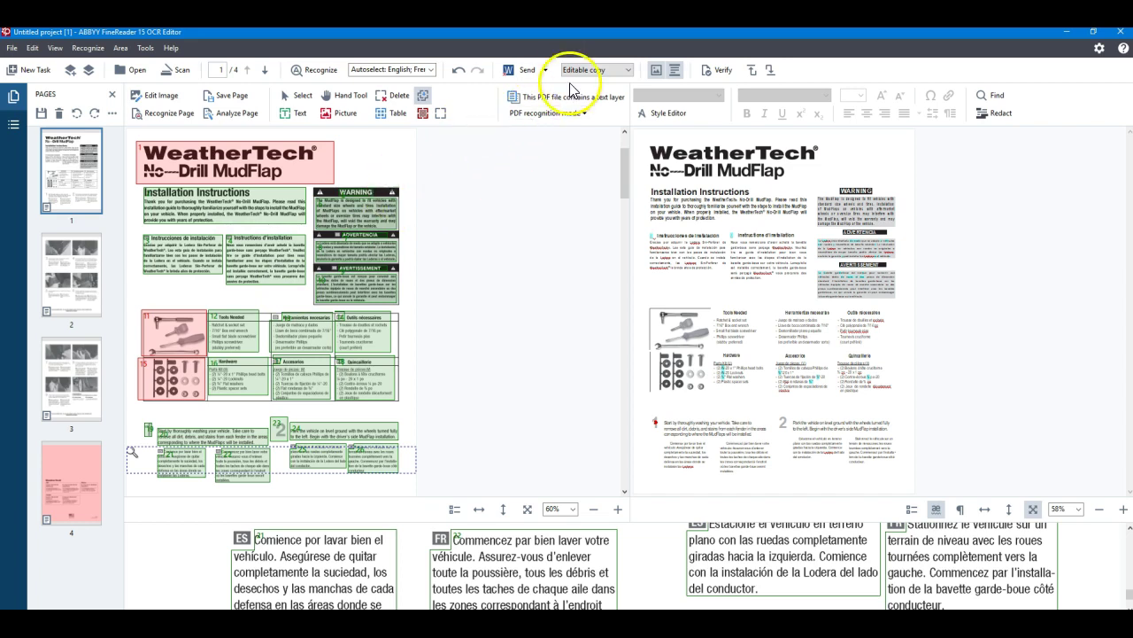
Start saving as a searchable PDF and confirm the PDF/UA save settings.
left_click(547, 70)
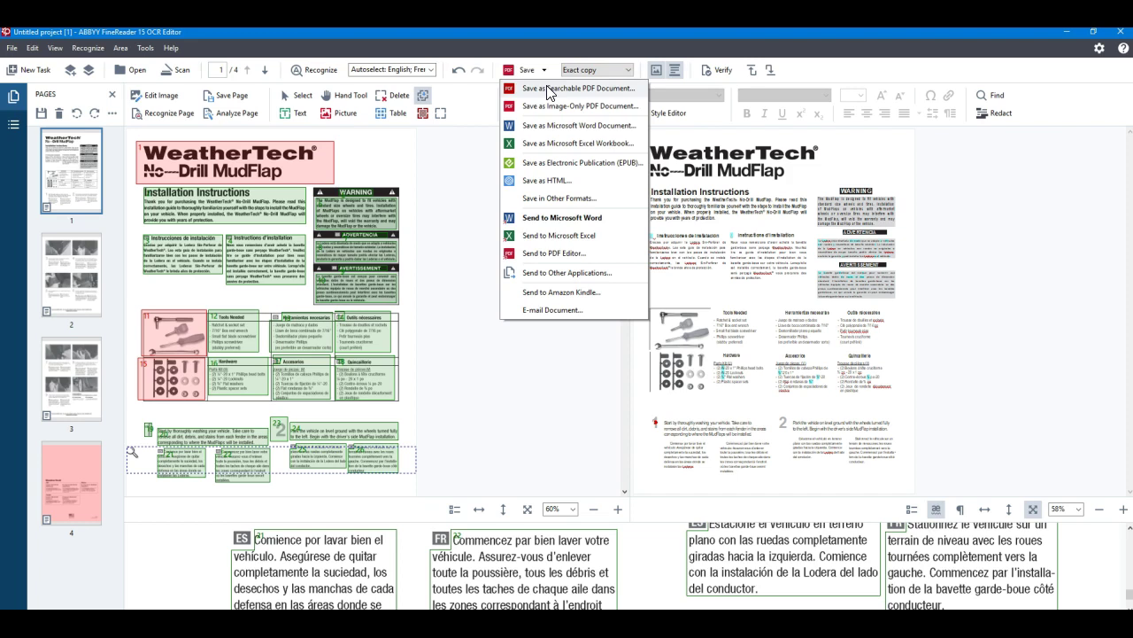
left_click(549, 88)
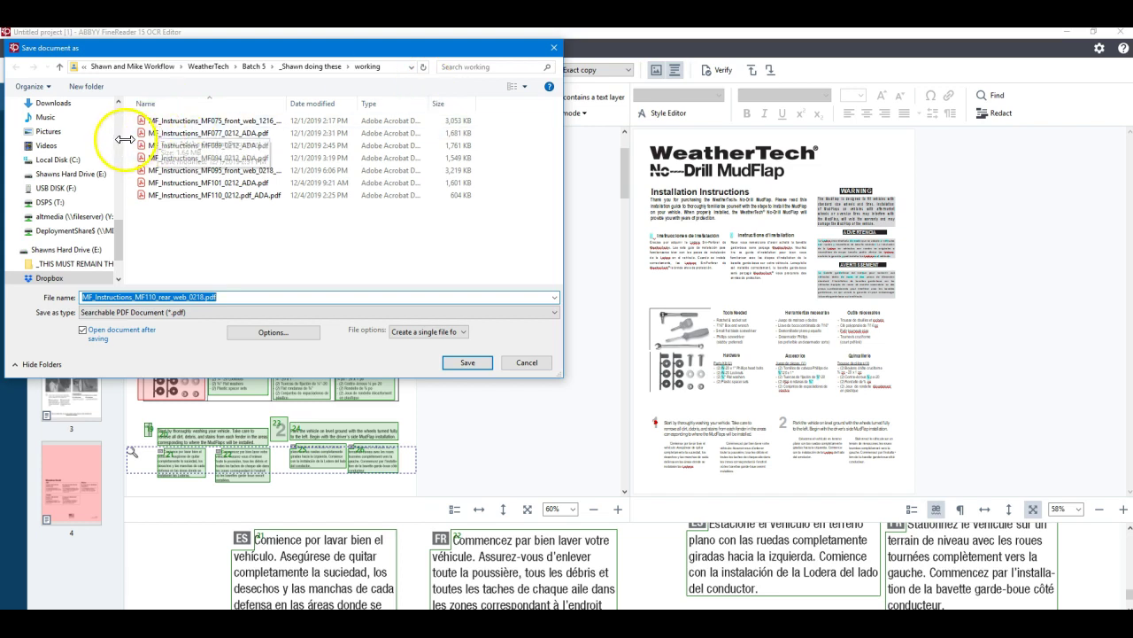
left_click_drag(125, 145, 82, 145)
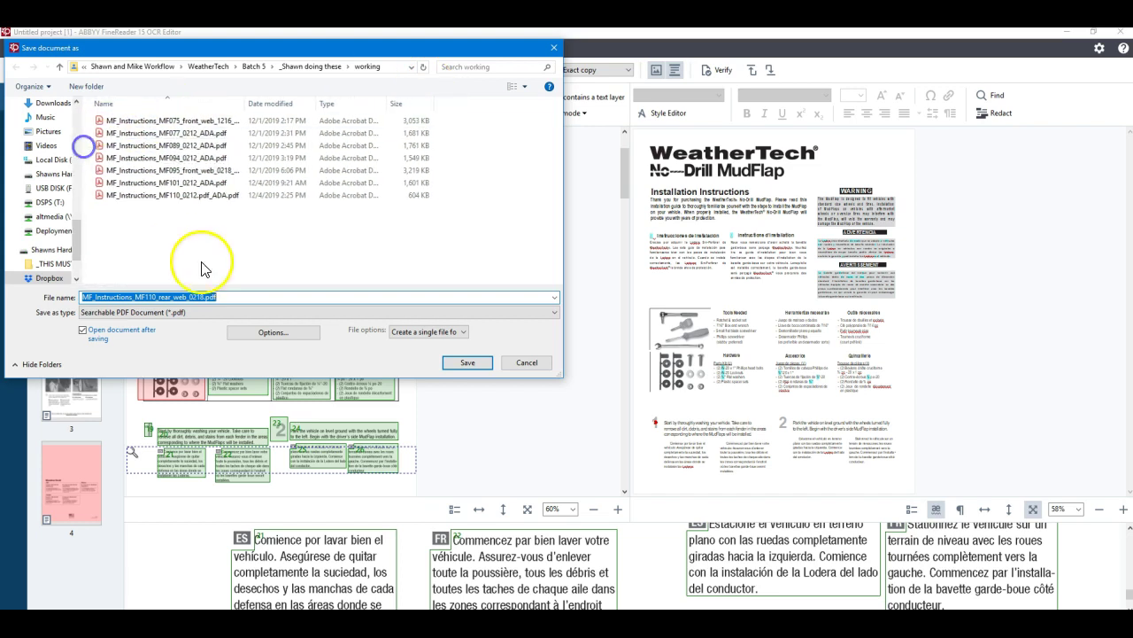
left_click(268, 330)
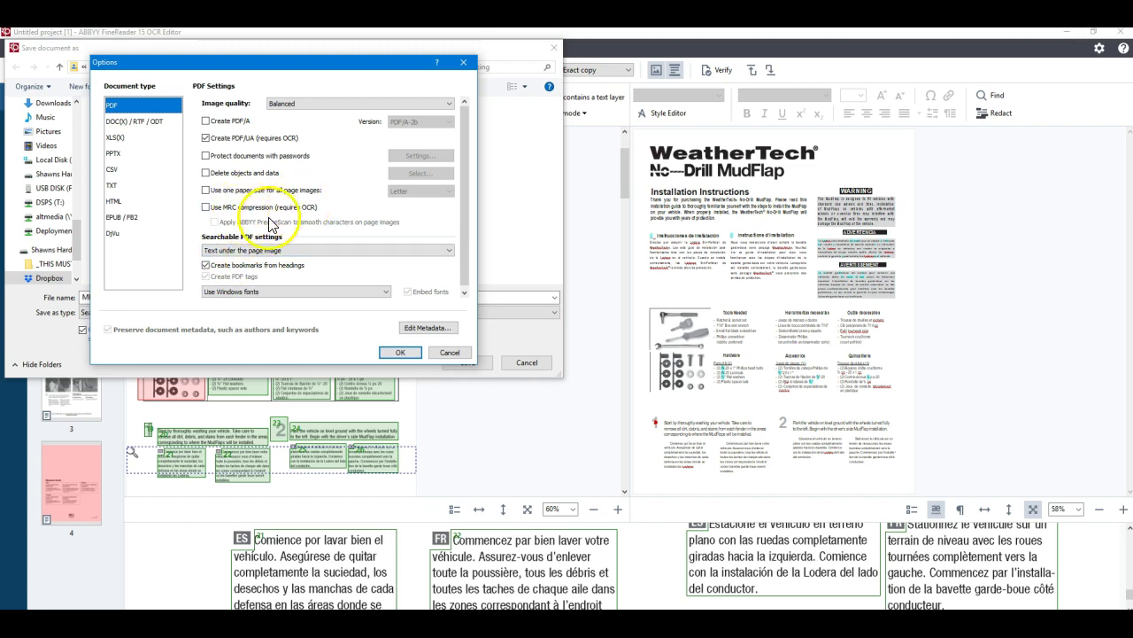
left_click(402, 353)
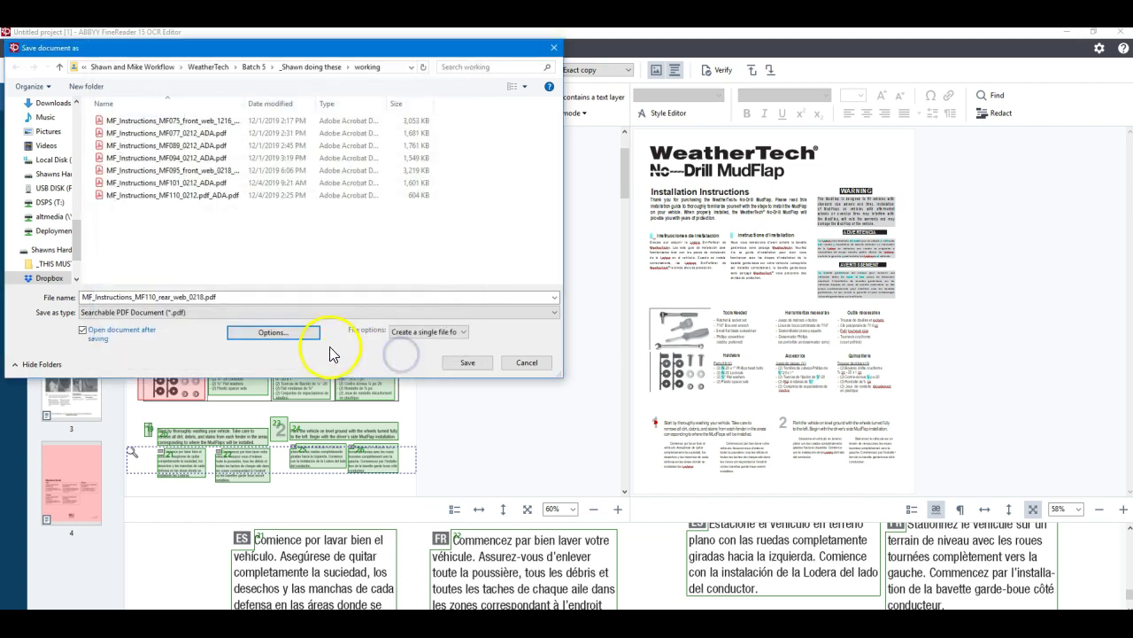
Set separate files per page and save as MF_Instructions_MF110_rear_web_0218_ADA.pdf.
left_click(432, 334)
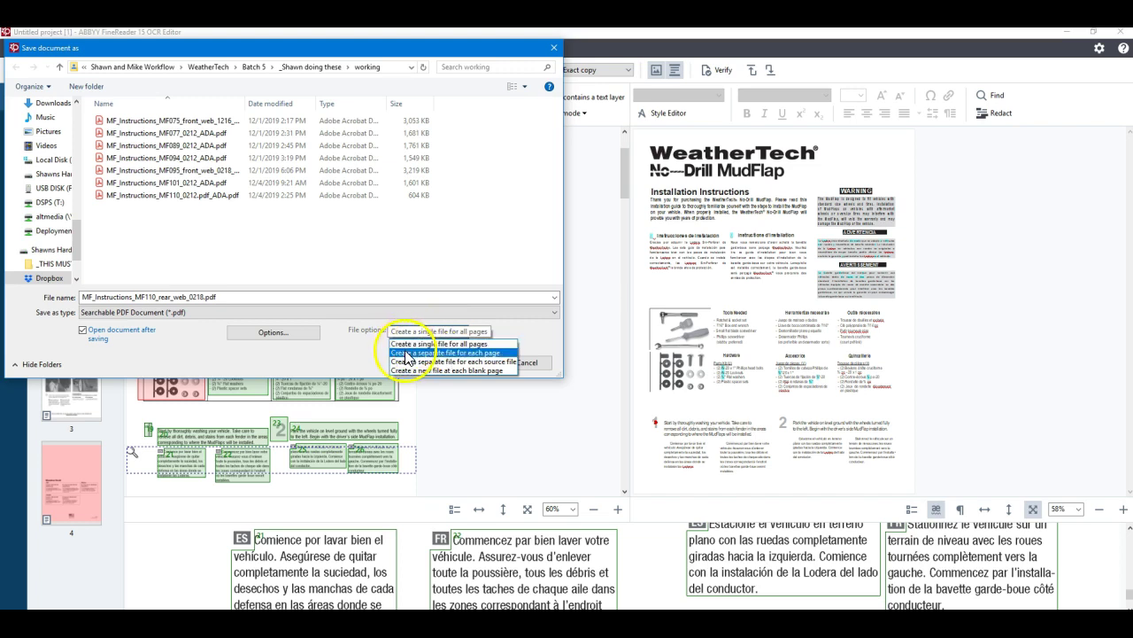
left_click(407, 362)
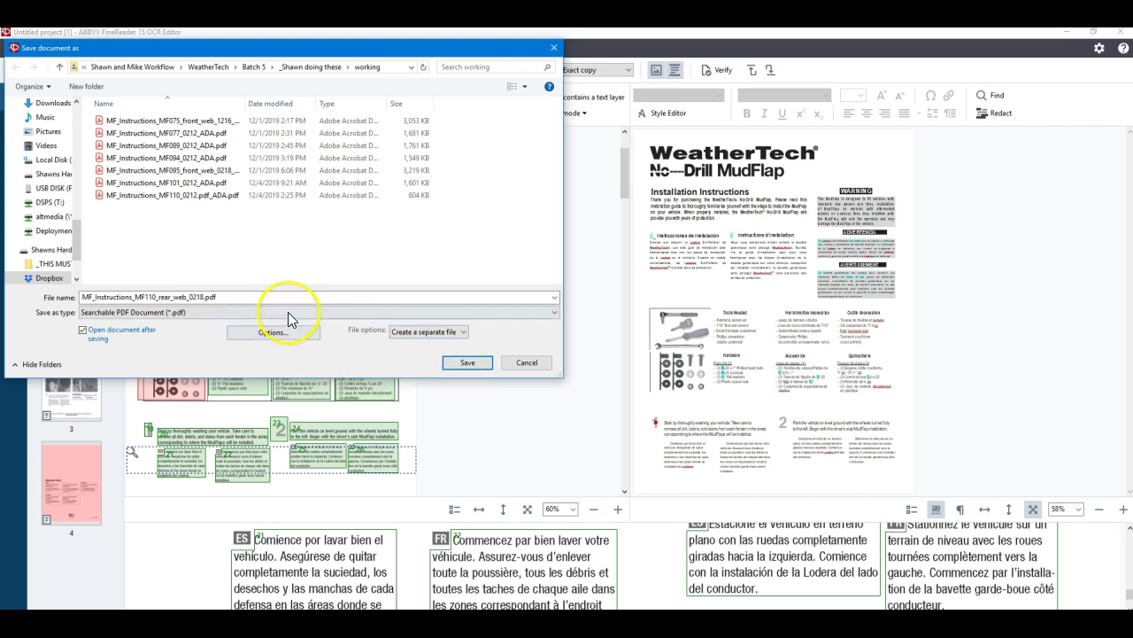
left_click(280, 300)
left_click(203, 298)
type("_ADA")
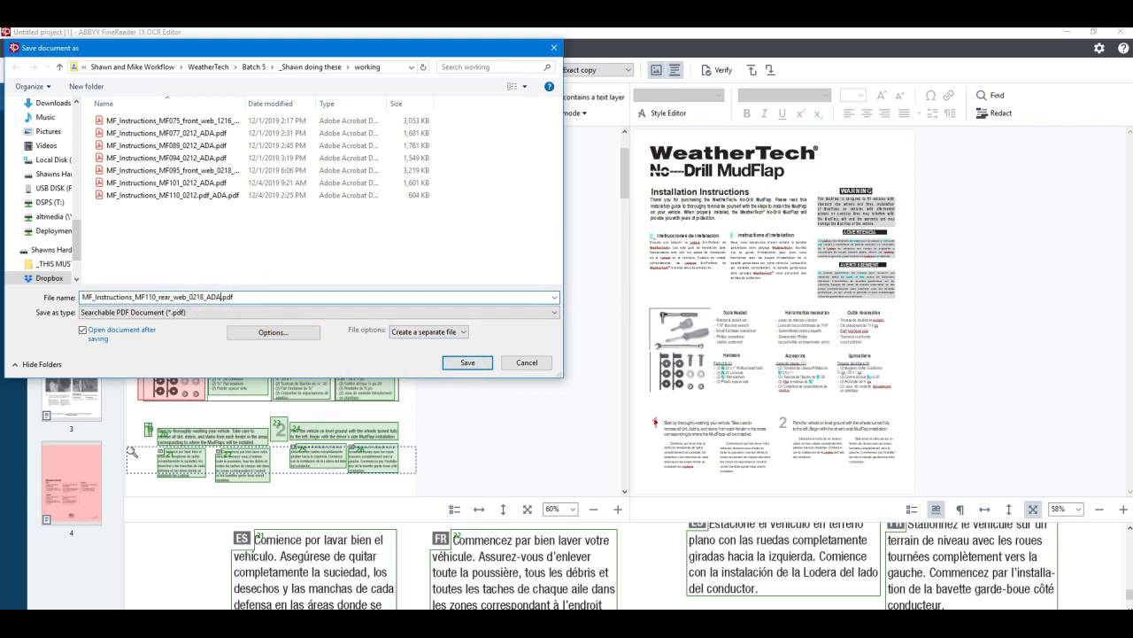
left_click(482, 352)
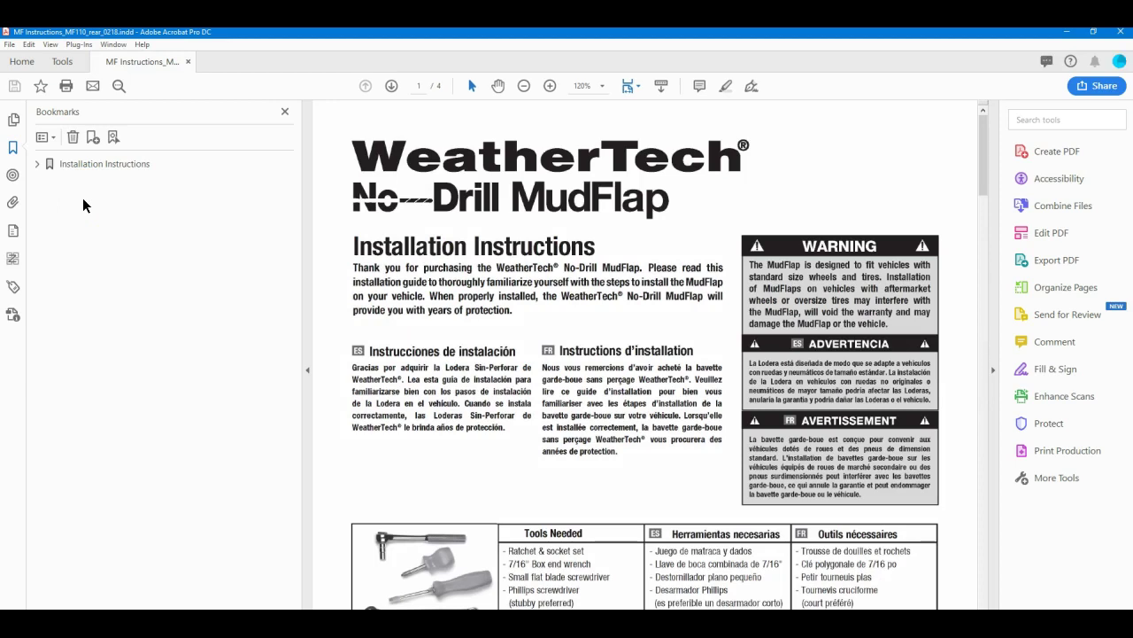
Show the tag tree and check the logo's Figure tag and the main heading's H1 tag.
left_click(12, 286)
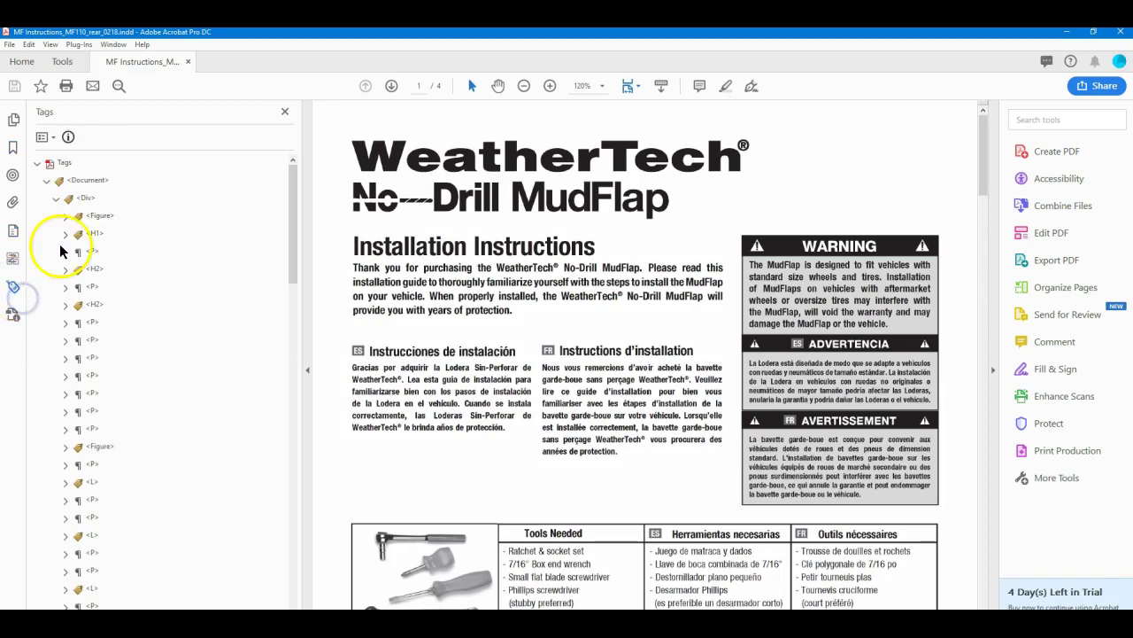
left_click(93, 218)
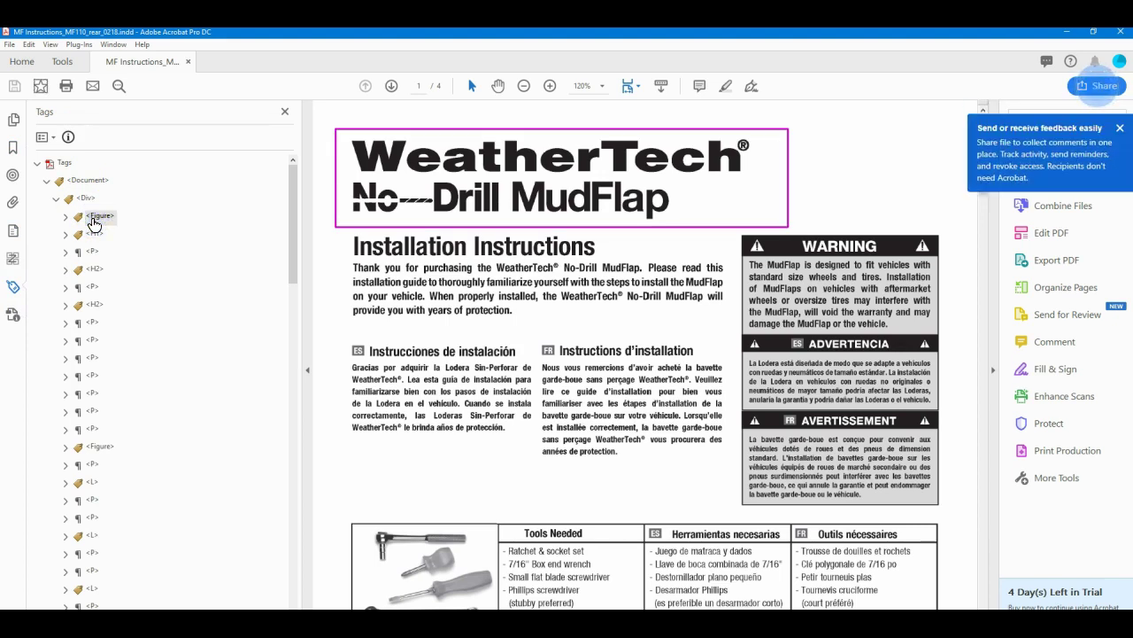
left_click(96, 218)
left_click(106, 231)
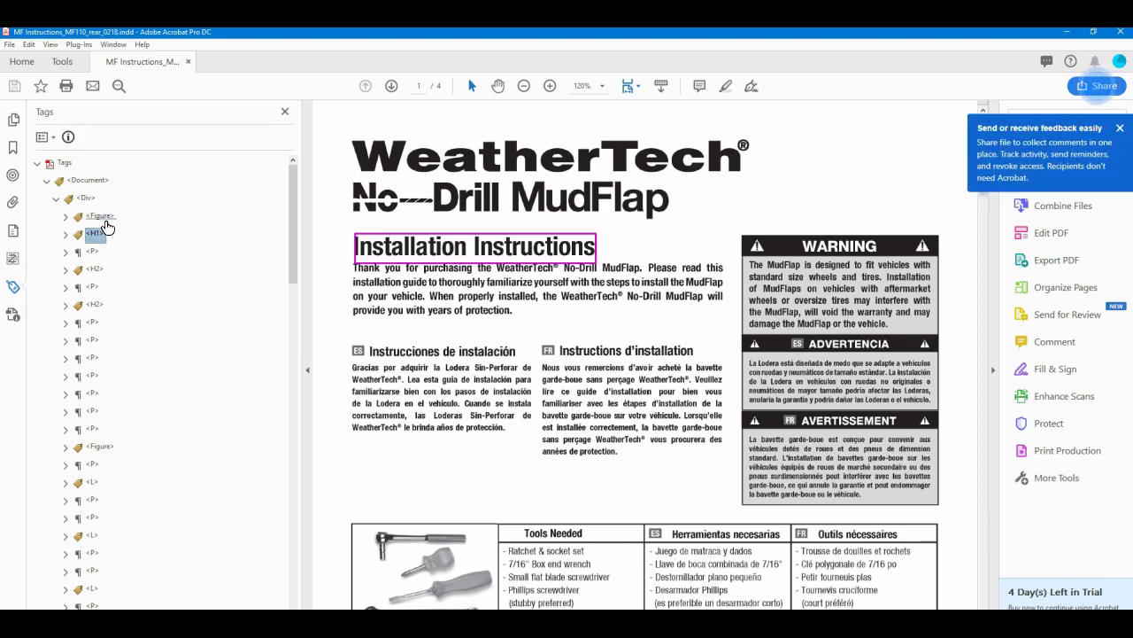
Step through the Spanish and French H2 headings, ADVERTENCIA paragraphs, tools Figure and Tools Needed heading.
key("Down")
key("Down")
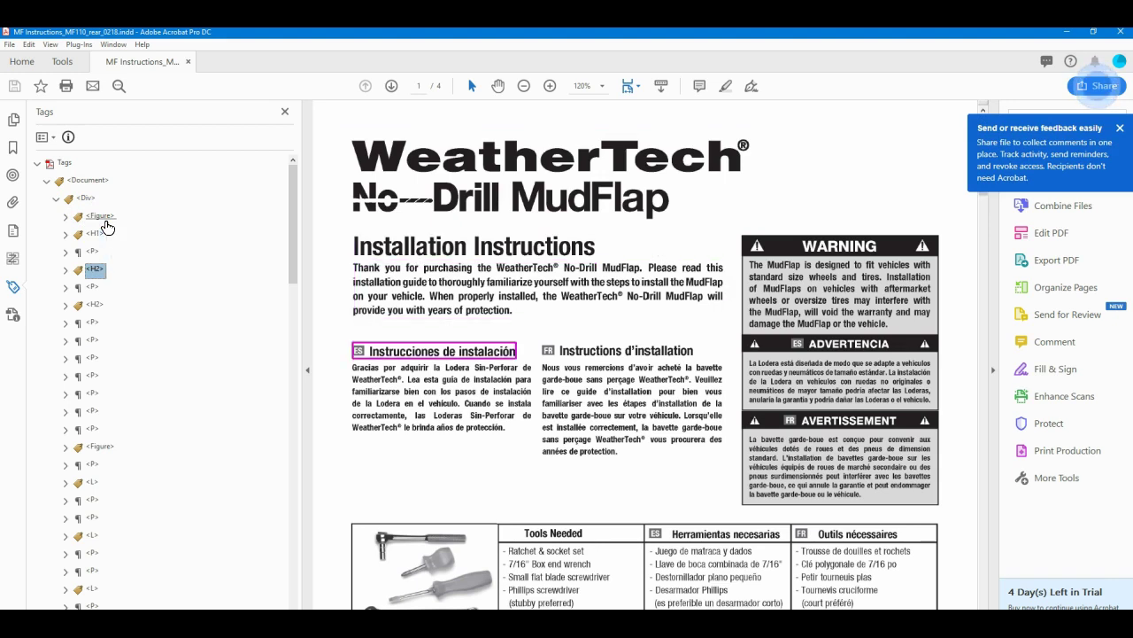
key("Down")
key("Down")
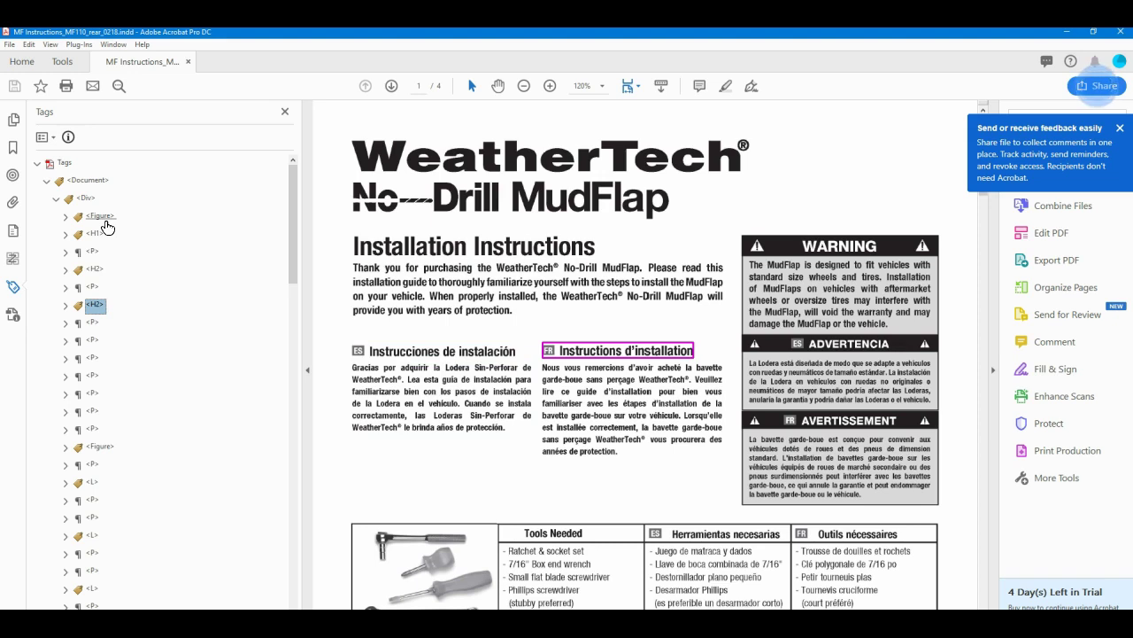
key("Right")
key("Down")
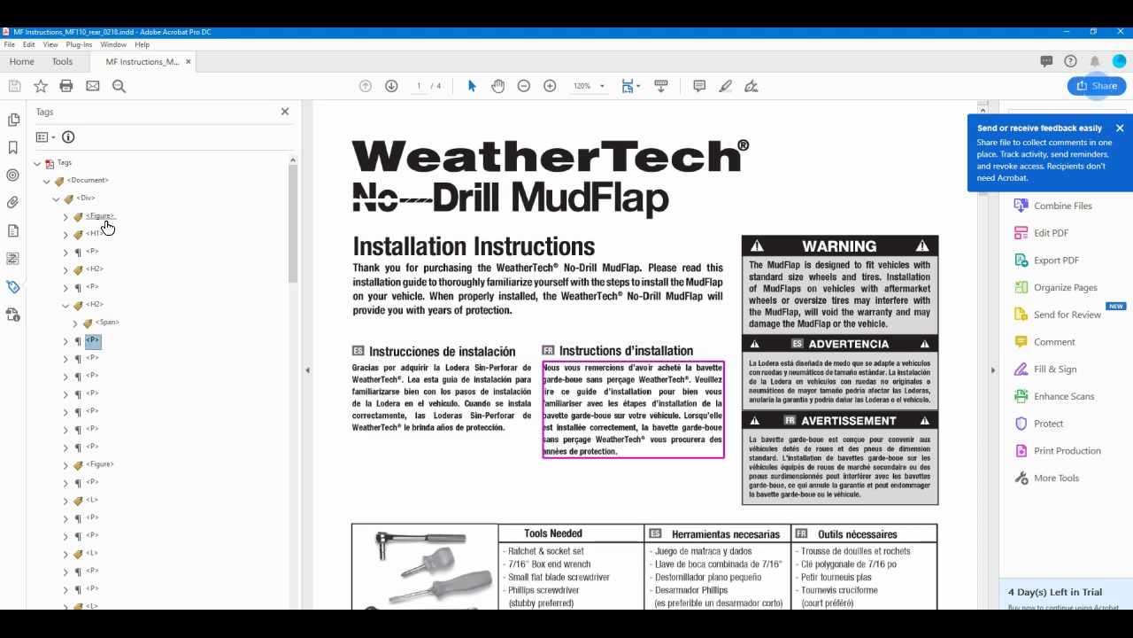
key("Down")
key("Down")
key("Down")
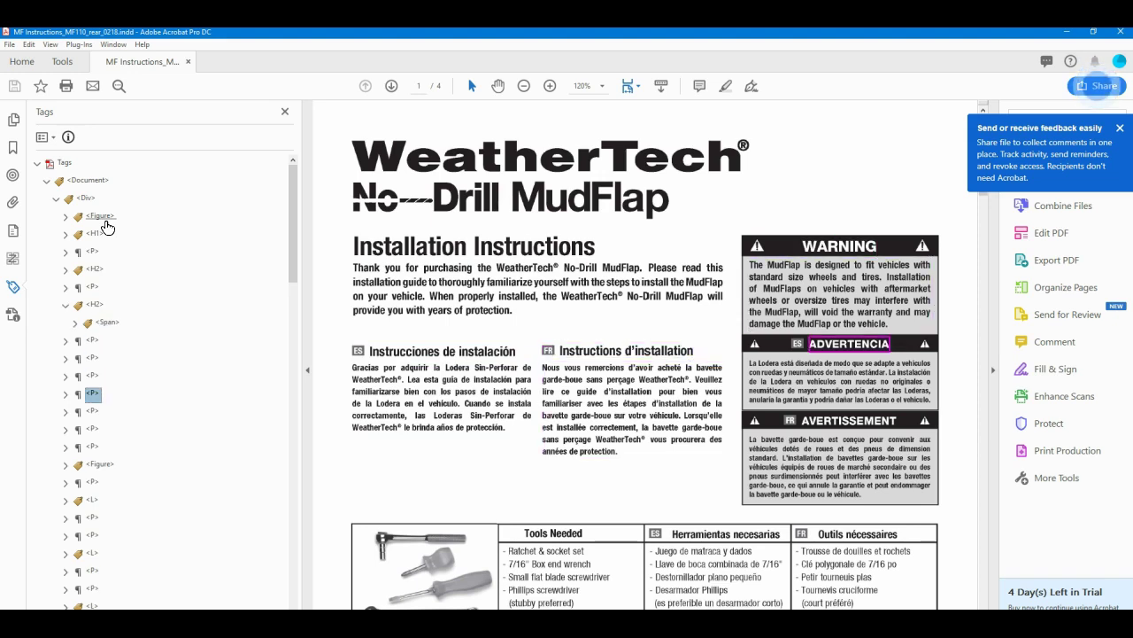
key("Down")
key("Down")
key("Down")
key("Down")
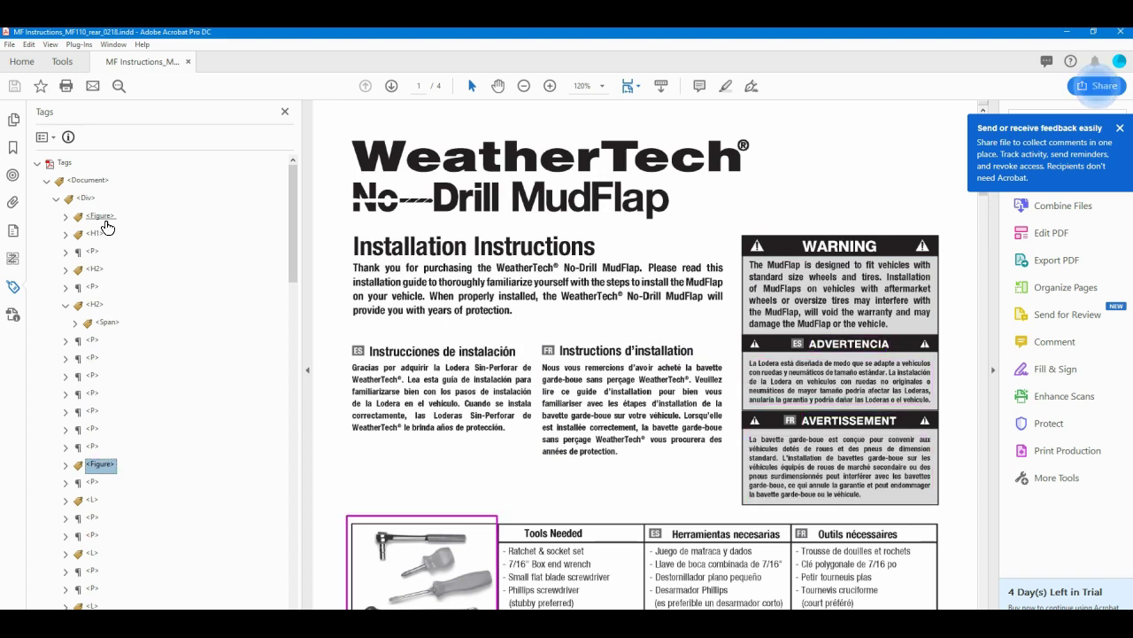
key("Down")
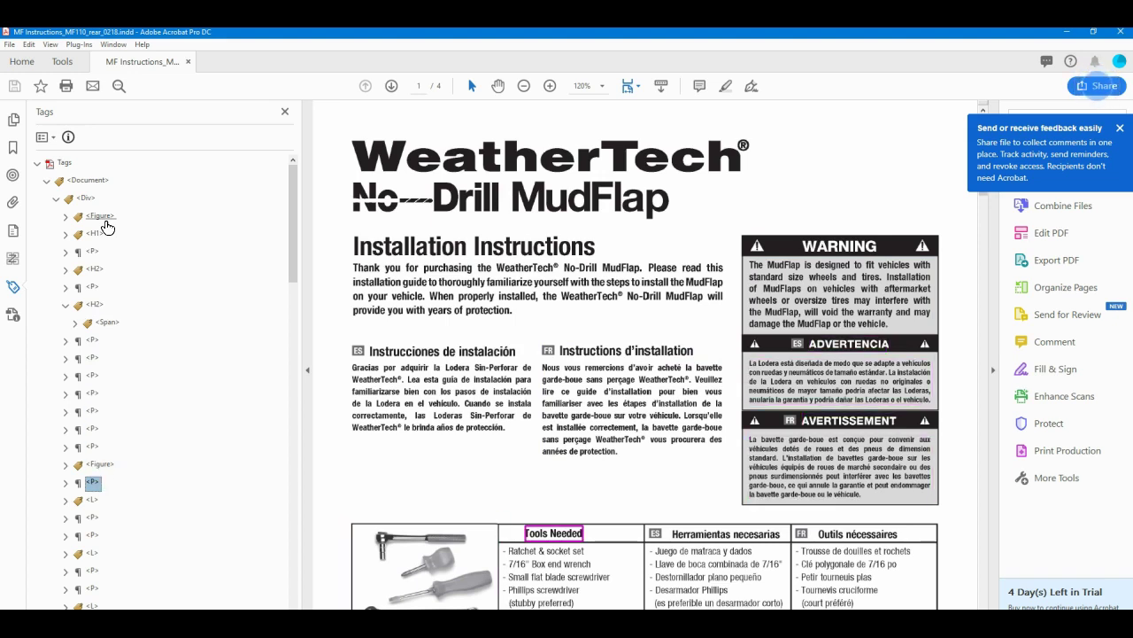
key("Down")
key("Down")
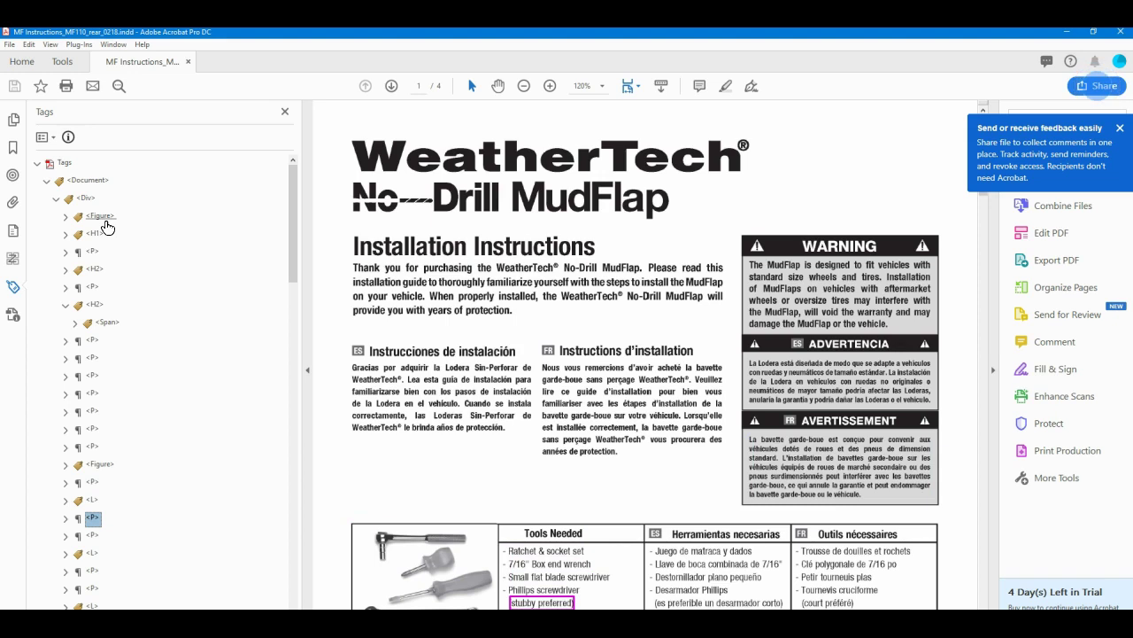
key("Down")
Expand the Tools Needed list's fourth item to reveal its Lbl and LBody tags.
key("Up")
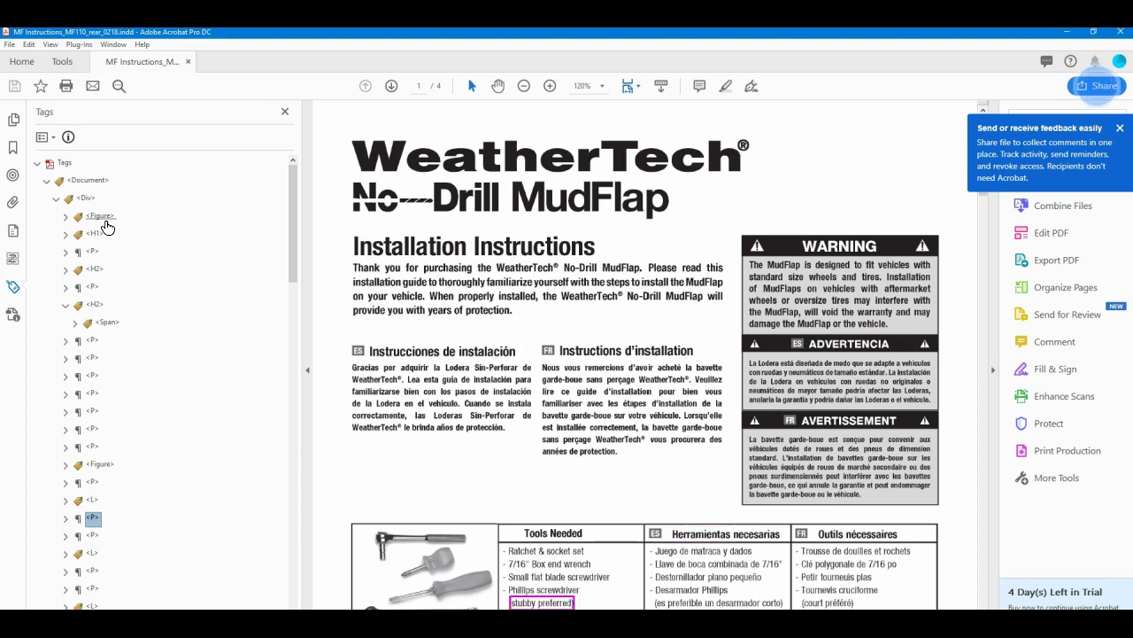
key("Up")
key("Right")
key("Down")
key("Down")
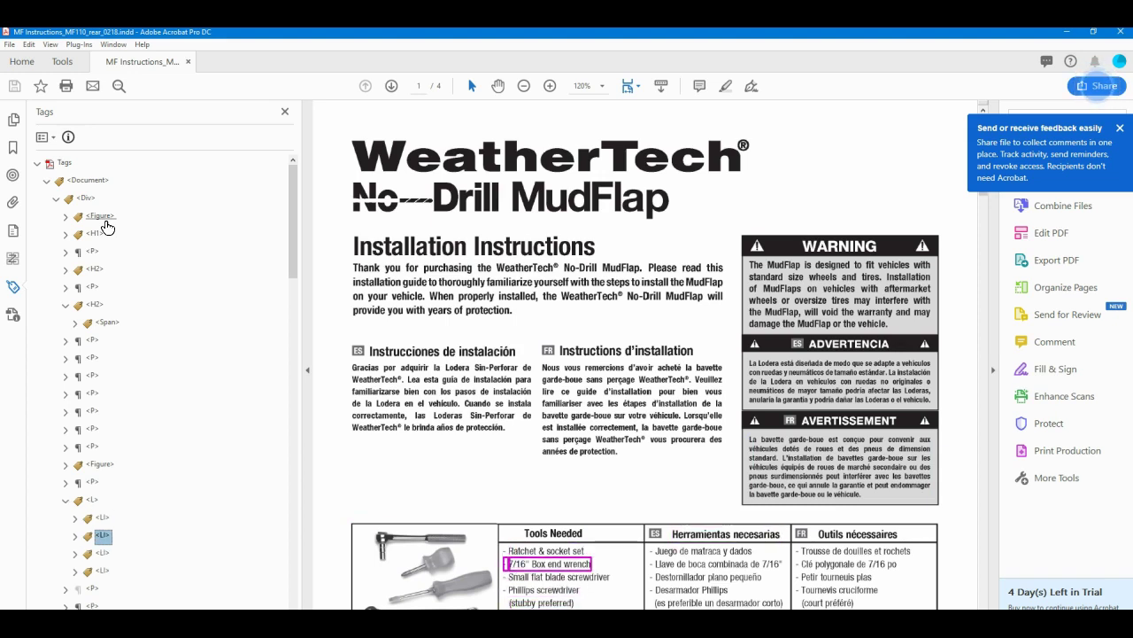
key("Down")
key("Down")
key("Right")
key("Down")
key("Down")
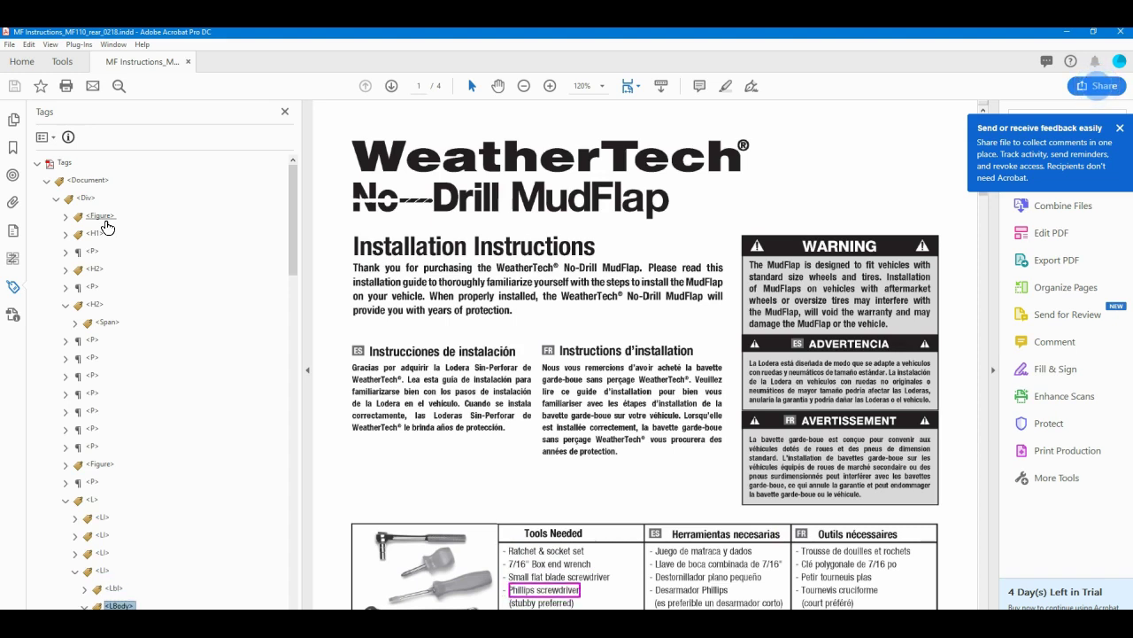
Verify the Herramientas necesarias heading, screwdriver paragraph, Hardware figure and hardware table item tags.
scroll(107, 228, "down", 1)
scroll(87, 269, "down", 1)
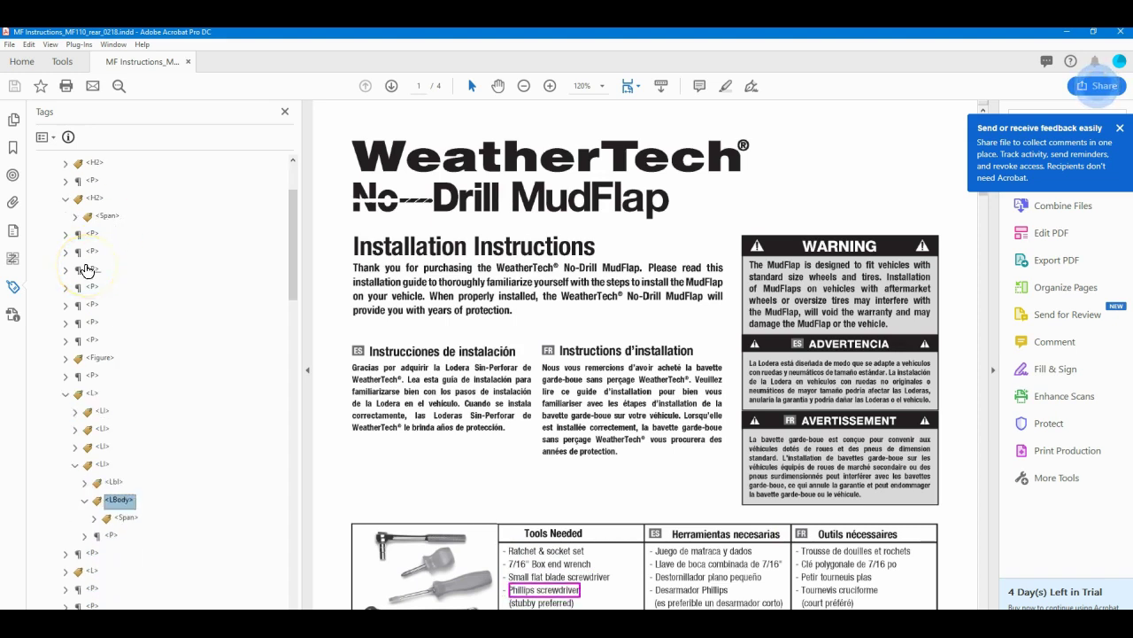
key("Down")
key("Down")
key("Down")
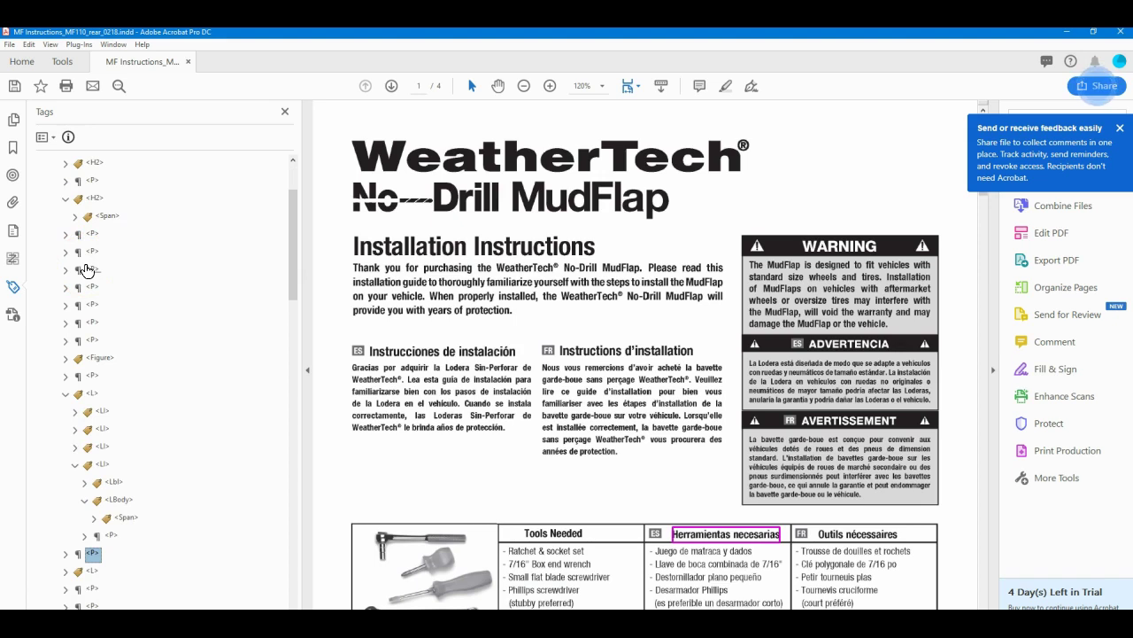
key("Down")
key("Down")
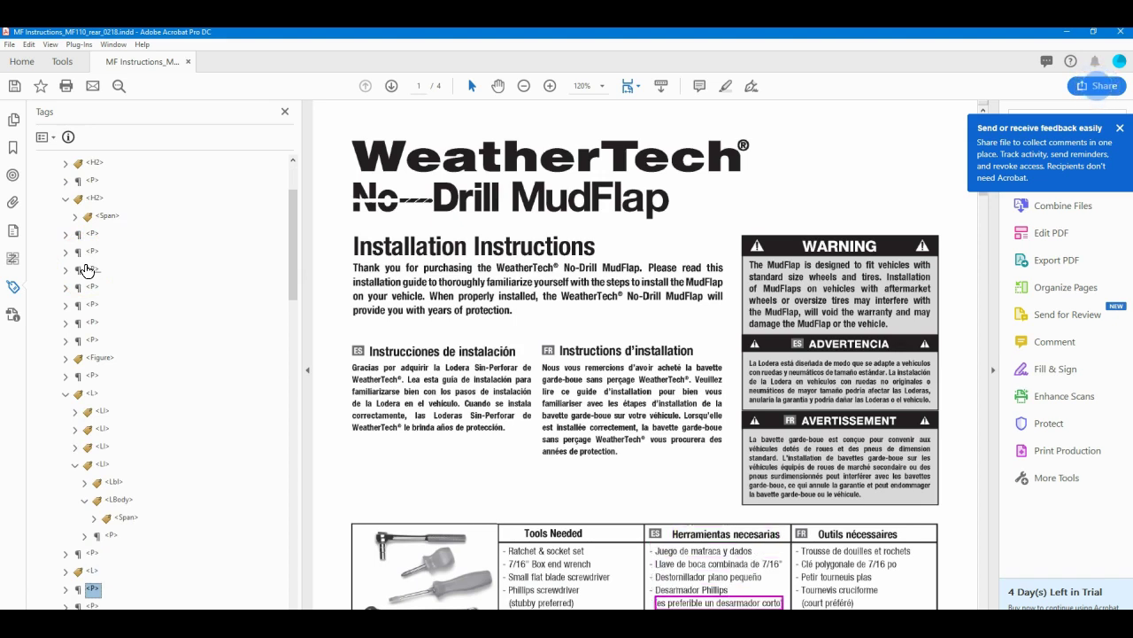
key("Down")
key("Down")
key("Down")
key("Down")
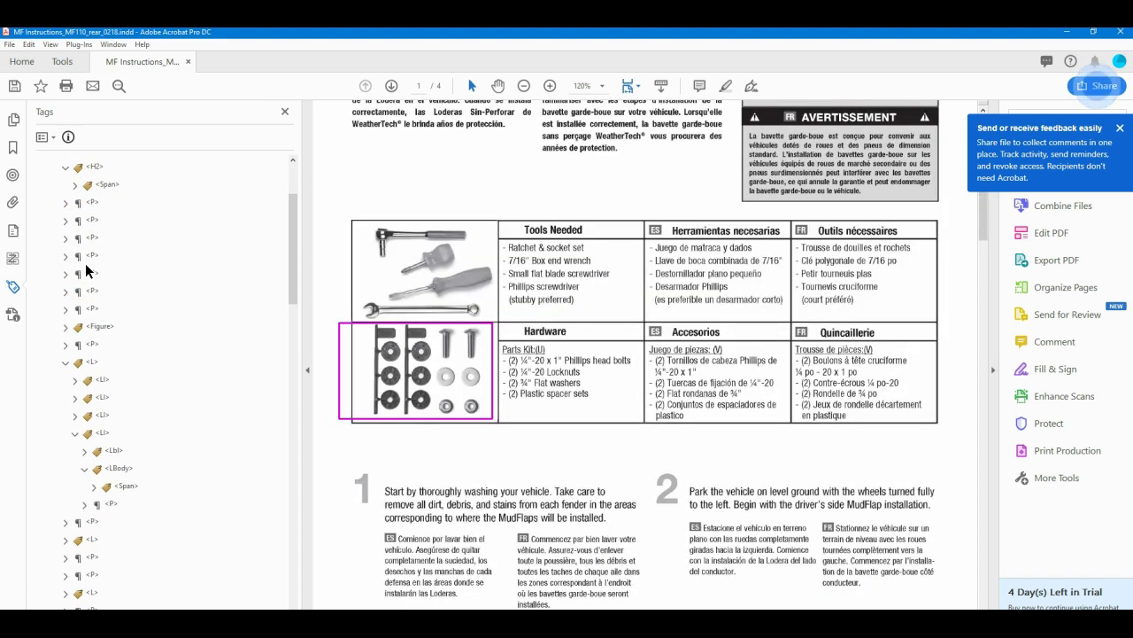
key("Down")
key("Down")
key("Down")
key("Down")
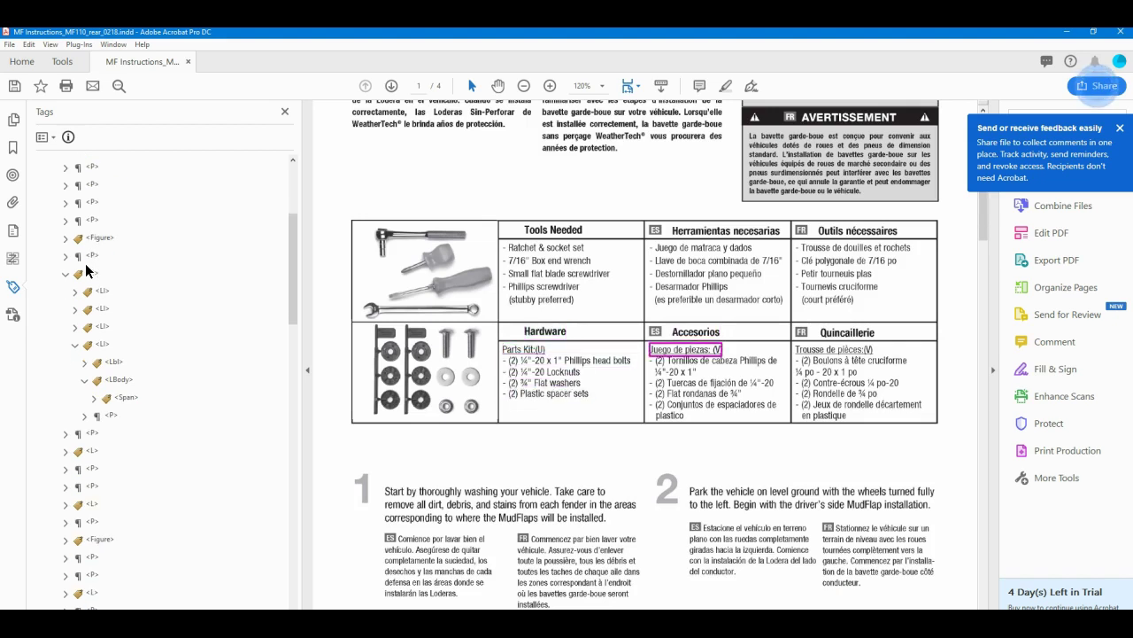
key("Down")
key("Down")
Step through the French parts list to the step 1 and step 2 paragraph tags.
key("Down")
key("Down")
key("Down")
key("Down")
key("Down")
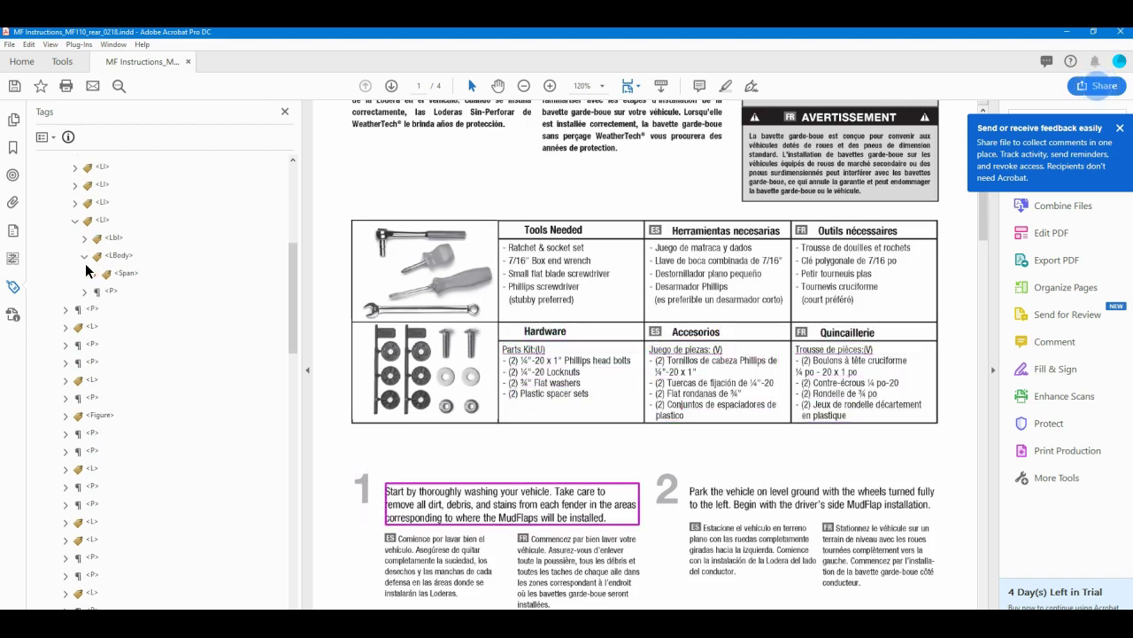
key("Down")
key("Up")
key("Down")
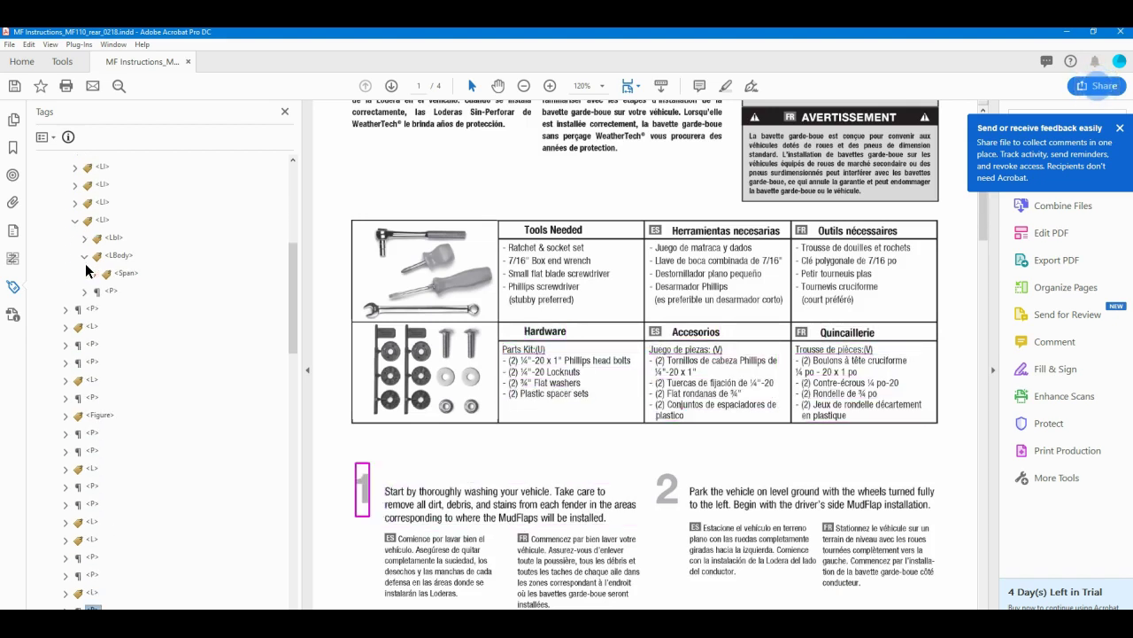
key("Down")
key("Down")
key("Down")
key("Down")
key("Down")
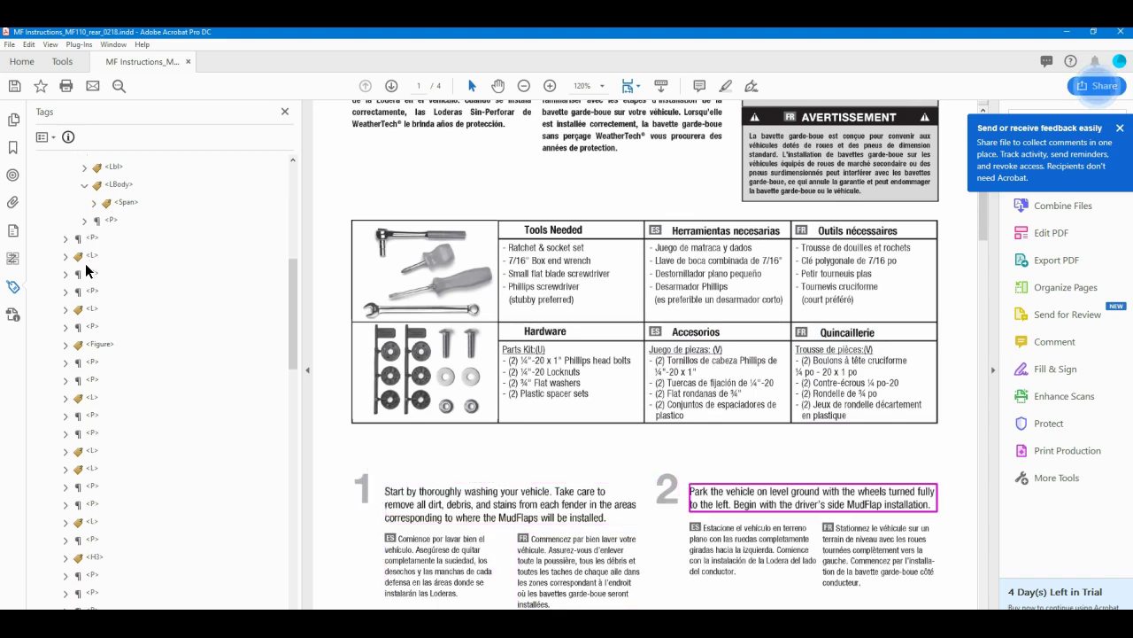
key("Down")
key("Down")
key("Down")
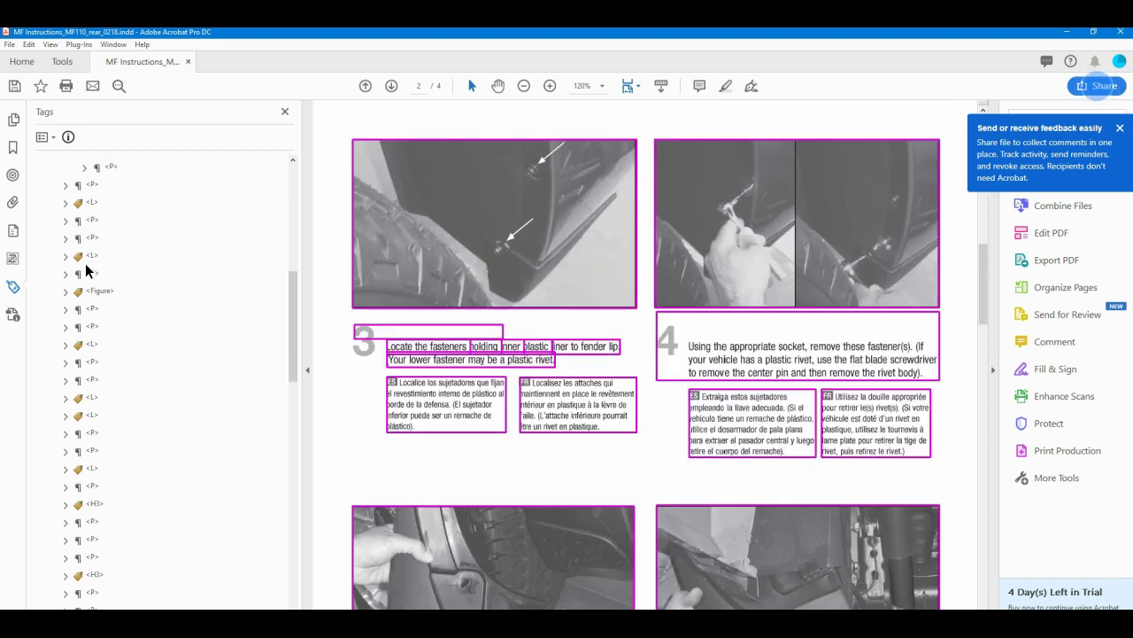
Move back up past the tools table tags to the root Tags node.
key("Up")
key("Up")
key("Up")
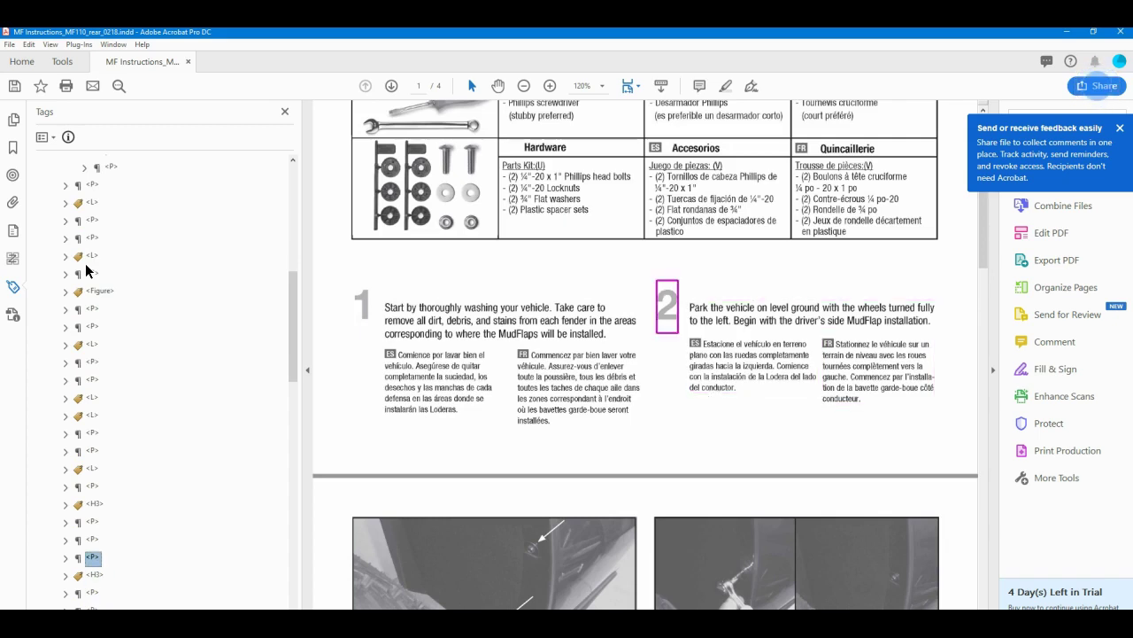
key("Up")
key("Up")
key("Up")
key("Up")
key("Up")
key("Up")
key("Up")
key("Up")
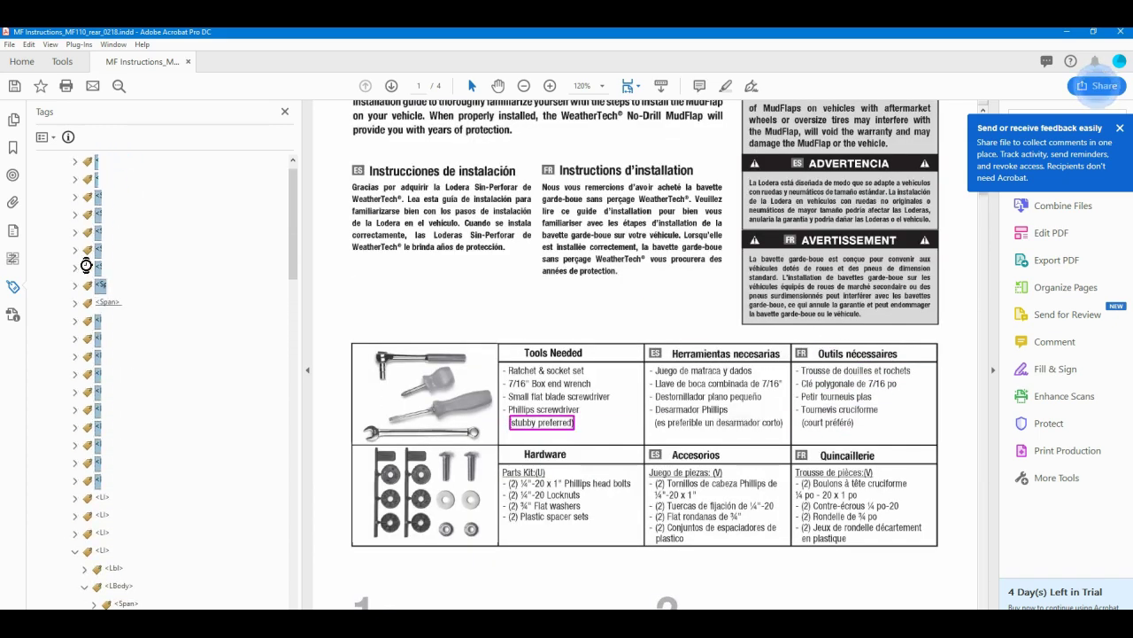
key("Up")
key("Home")
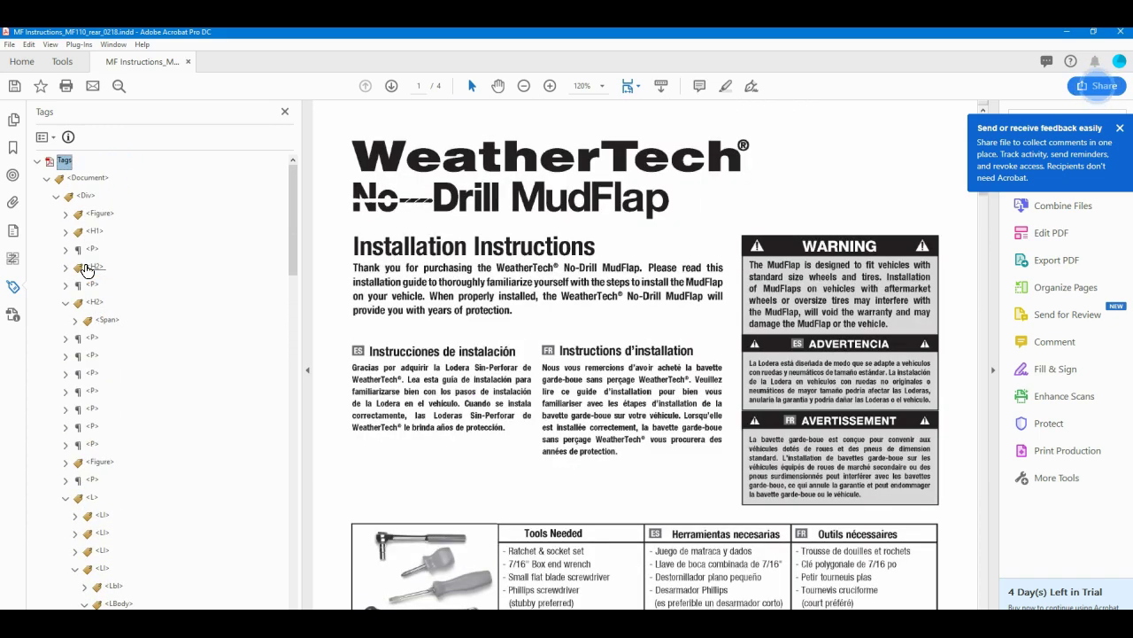